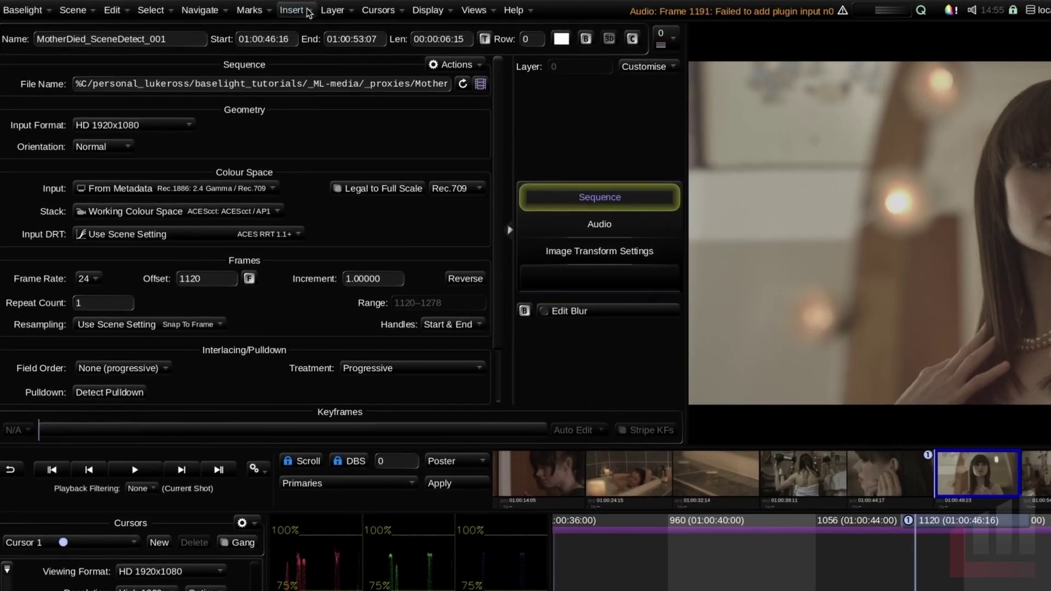
Insert a LUT layer on the current shot and load the file Arri Alexa LogC to Rec709.dat from the Desktop's LUTs folder.
click(276, 9)
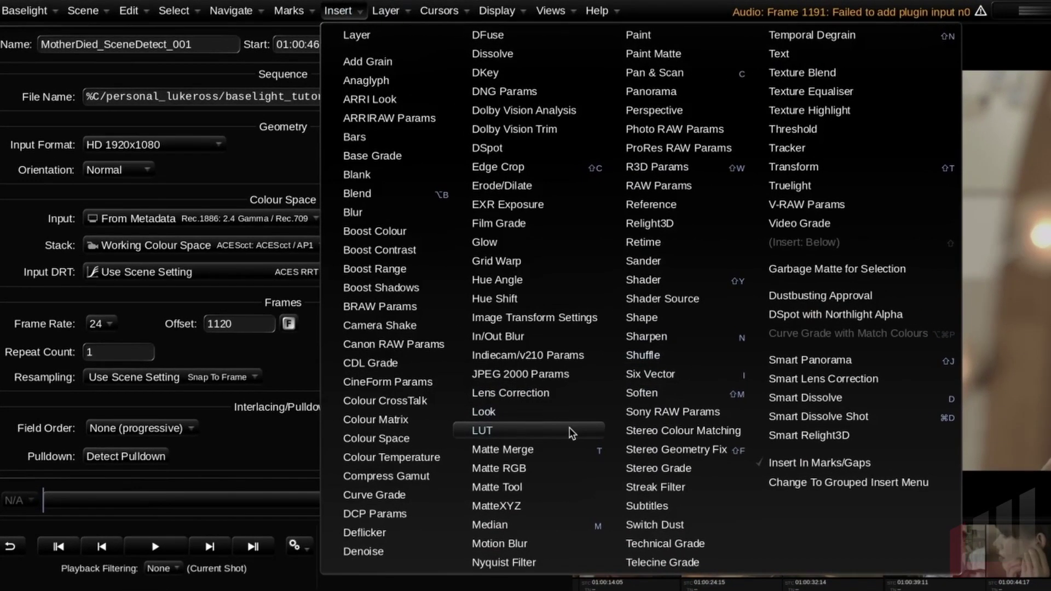
click(557, 433)
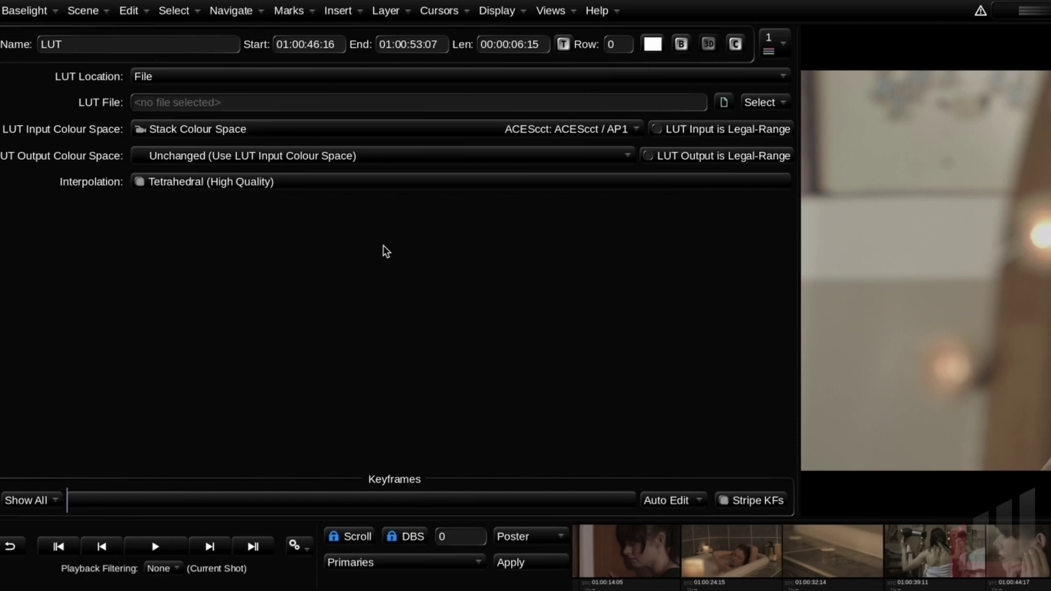
click(352, 81)
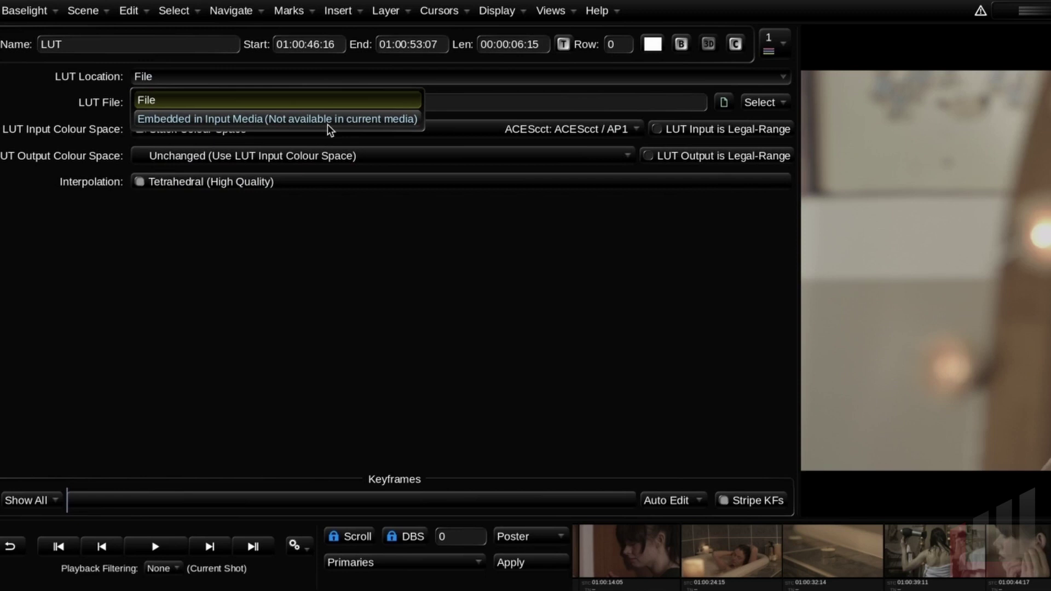
click(311, 102)
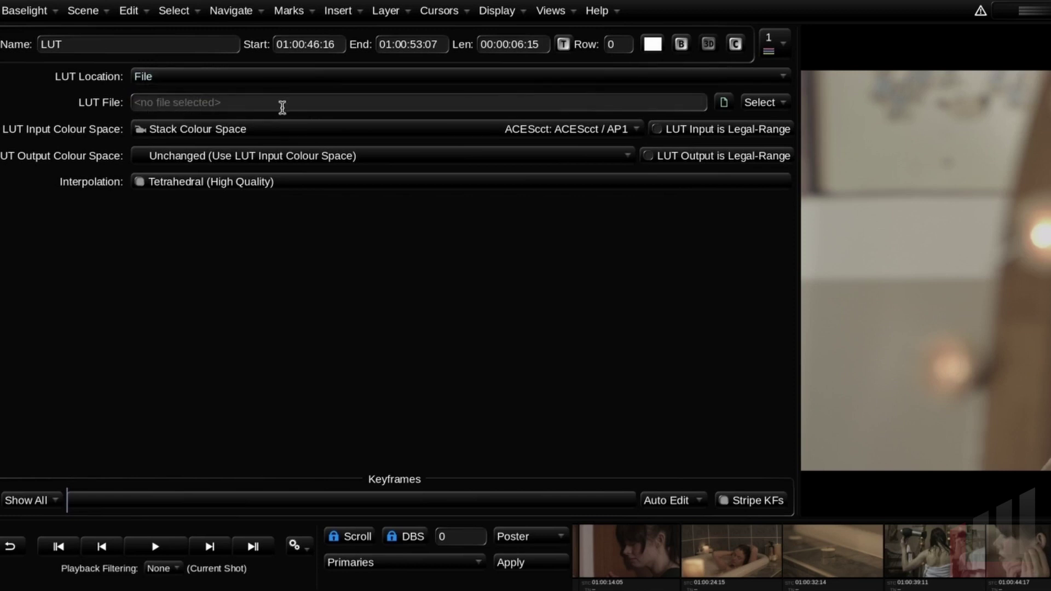
click(724, 103)
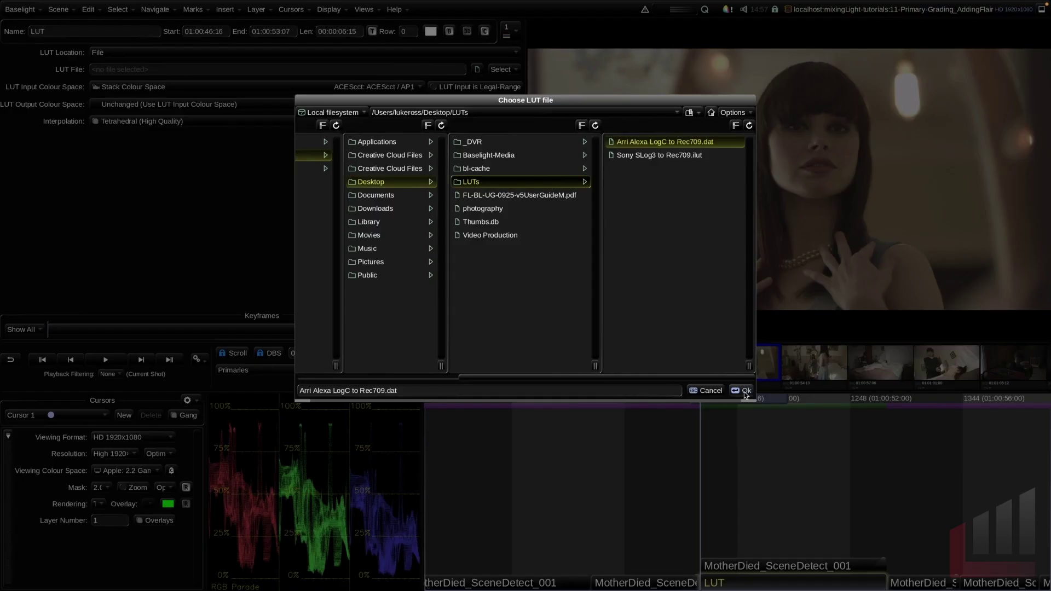
click(744, 391)
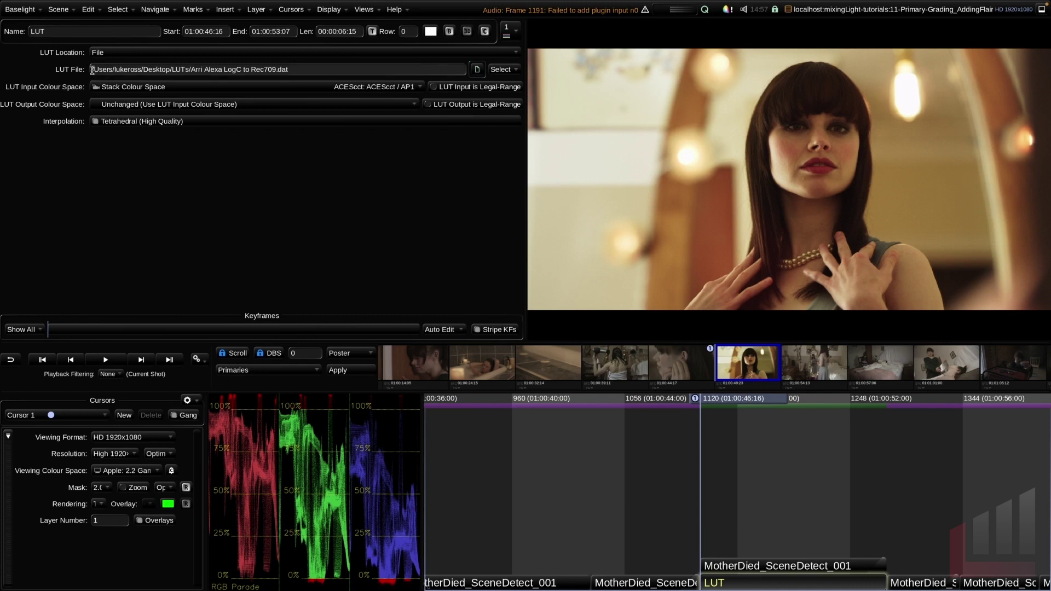
drag(91, 70, 312, 69)
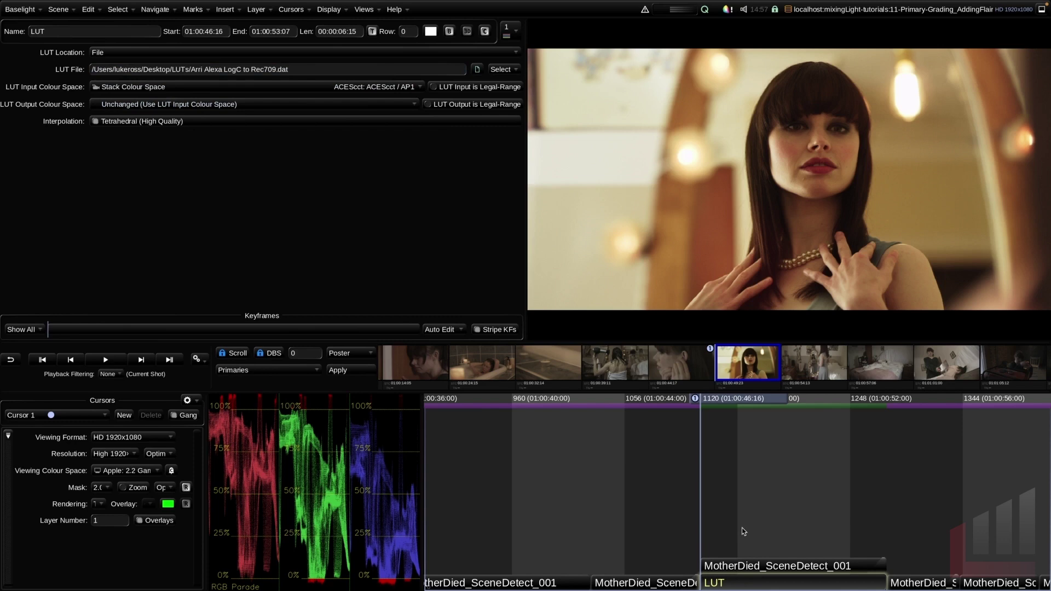
Bypass and re-enable the LUT layer to compare the image, and delete that layer.
key(b)
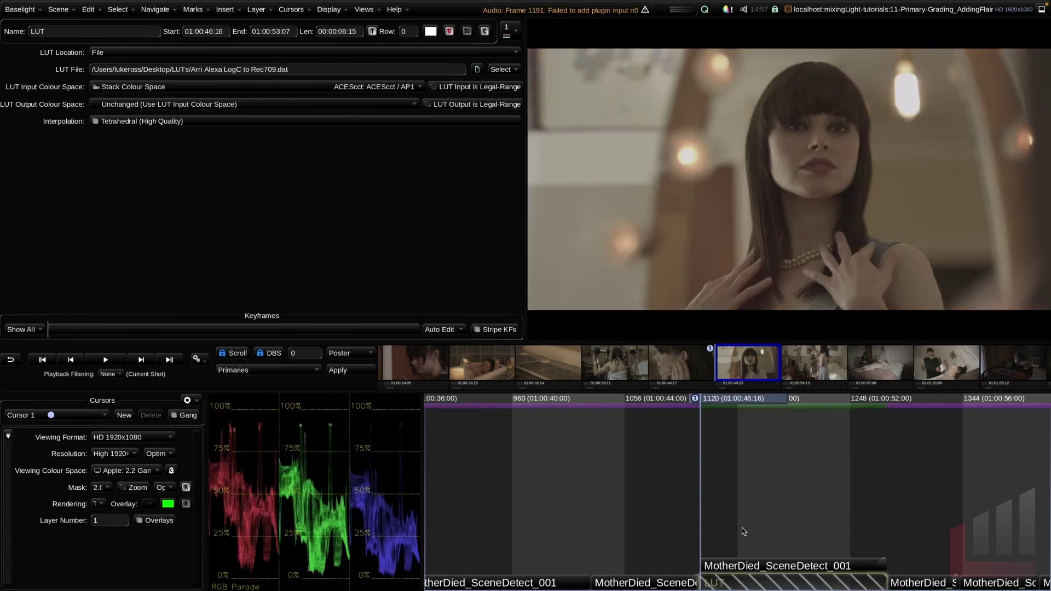
key(b)
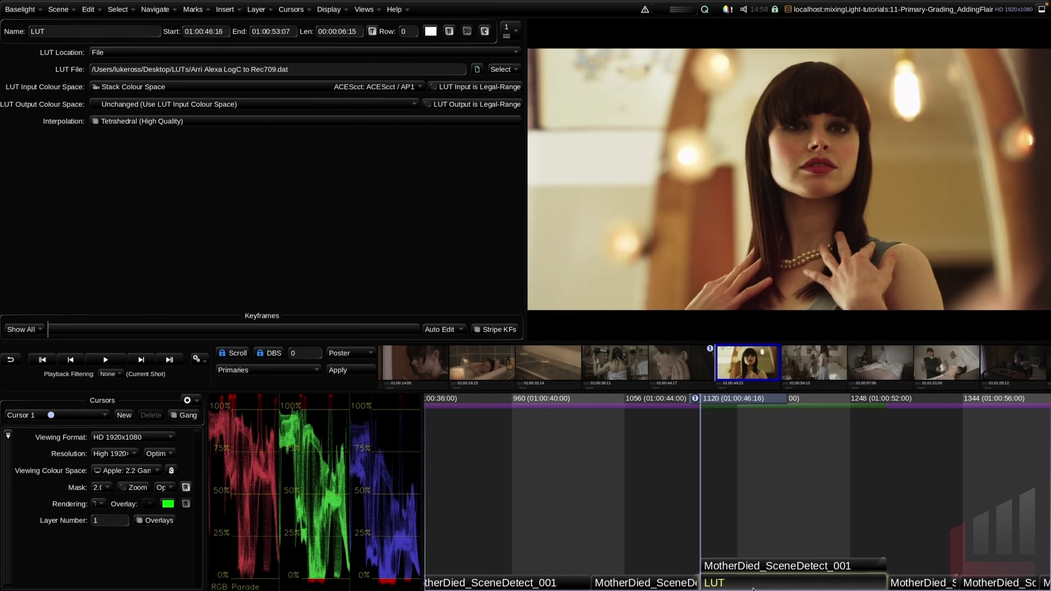
key(Delete)
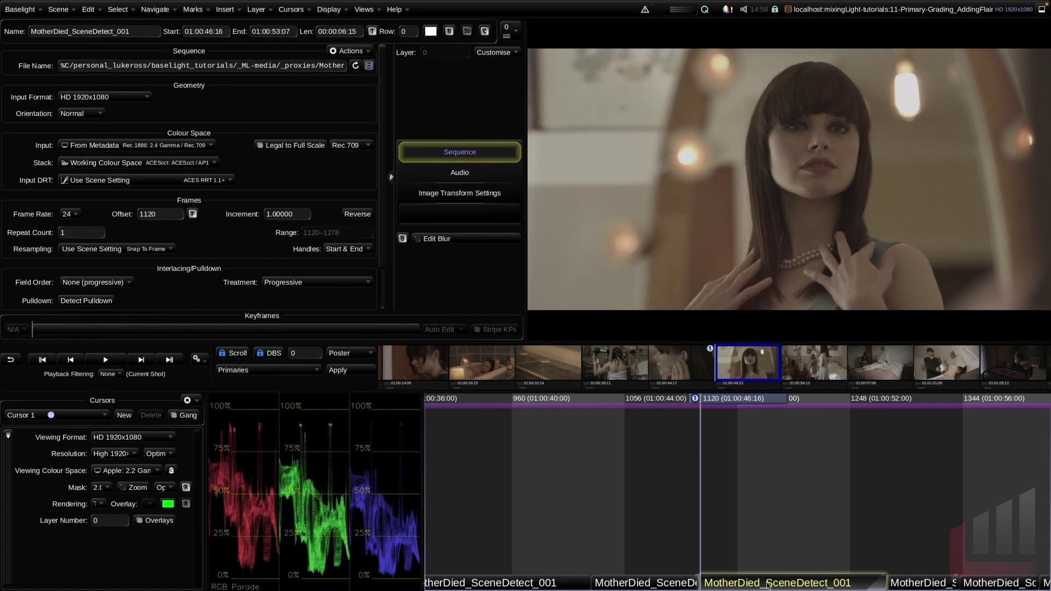
Add a grade layer using Video Grade with gain 0.141, gamma 0.162, lift -0.141 and saturation 1.34.
key(p)
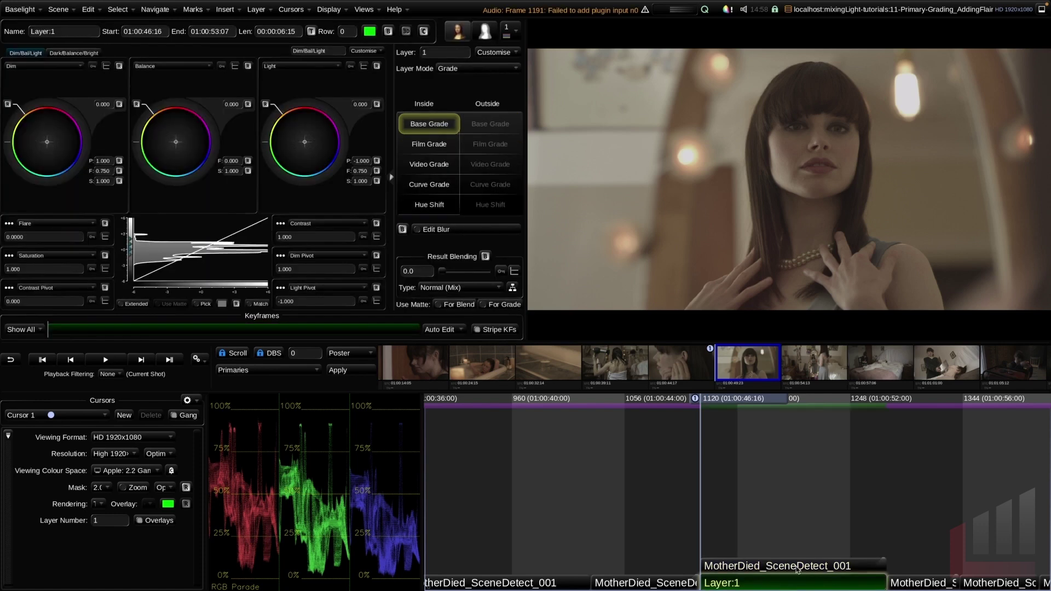
click(444, 164)
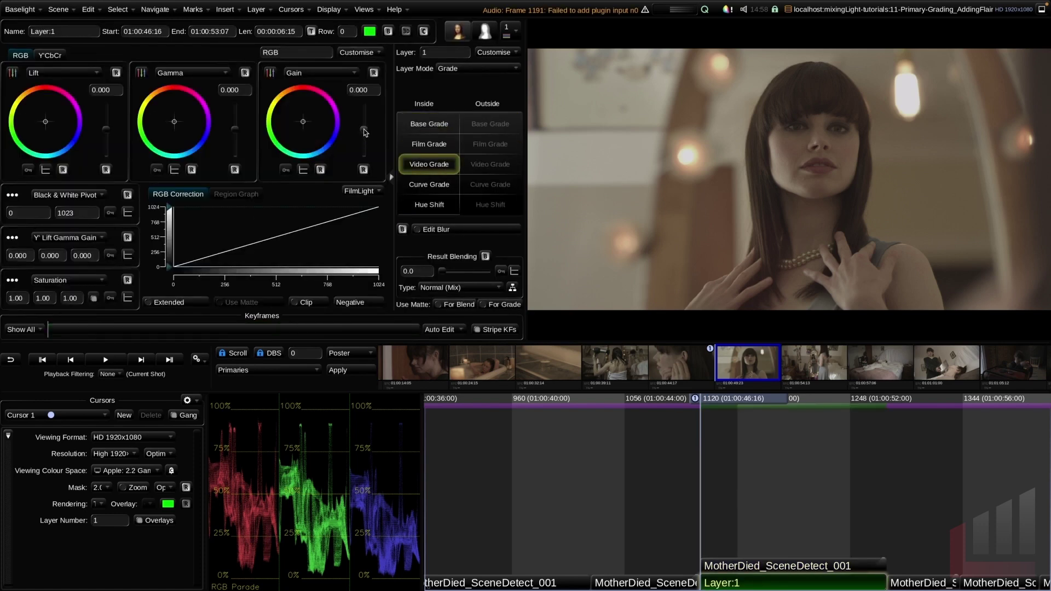
drag(364, 132, 366, 129)
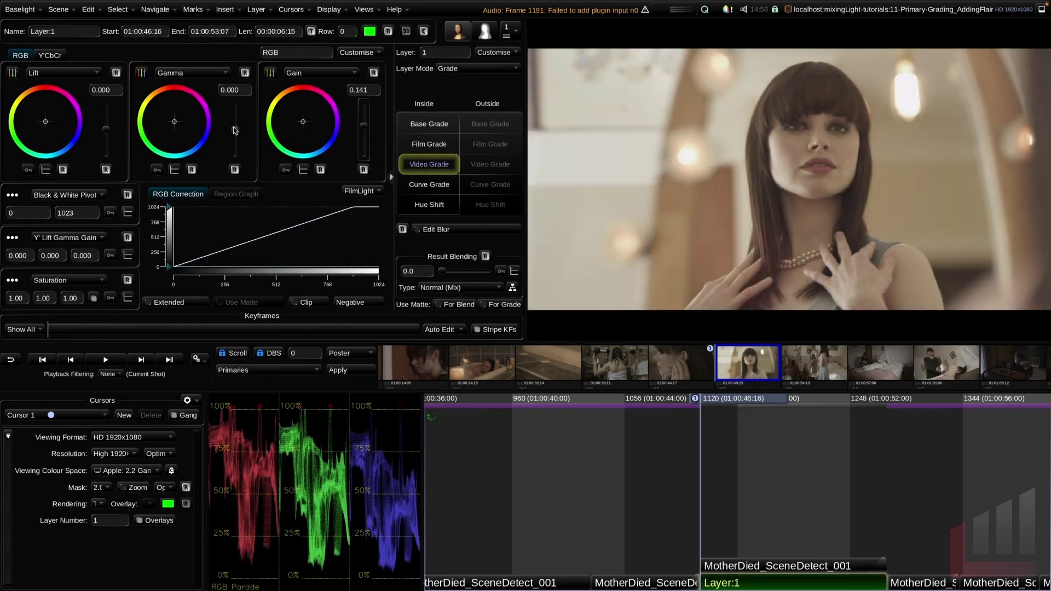
drag(235, 131, 234, 126)
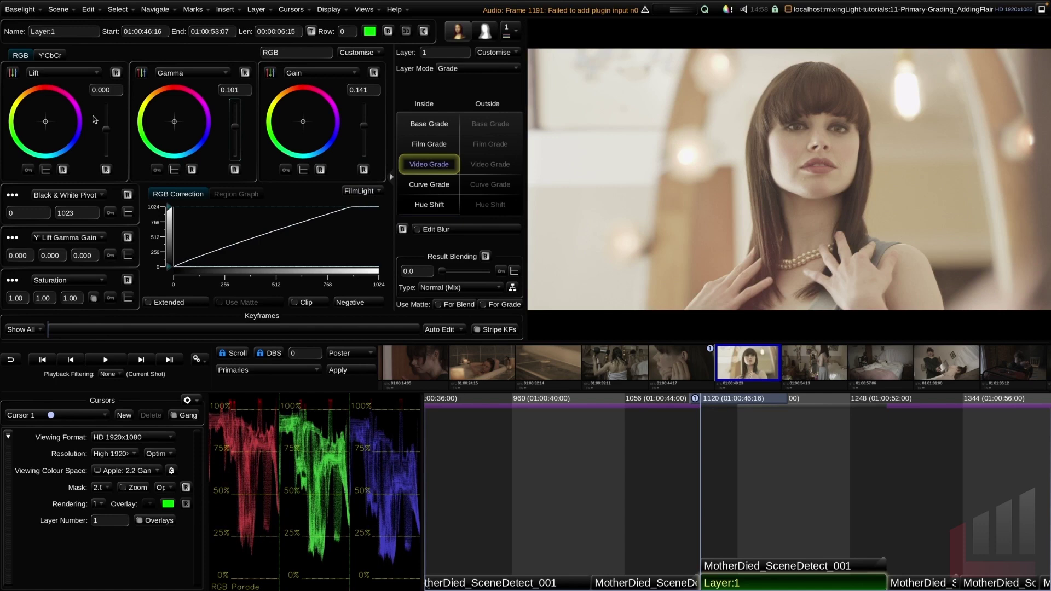
drag(105, 132, 105, 138)
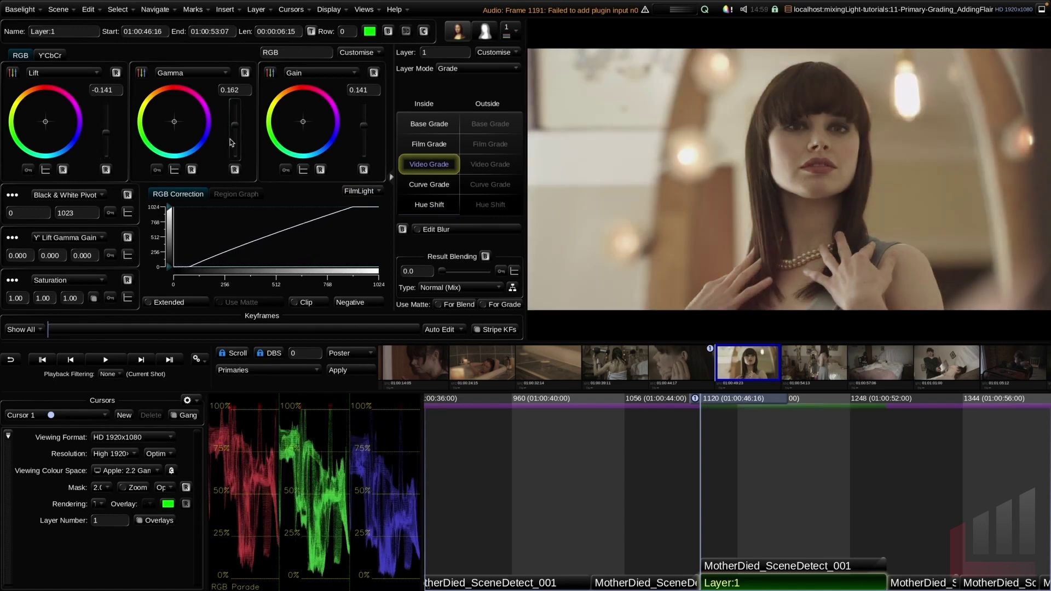
drag(234, 127, 234, 124)
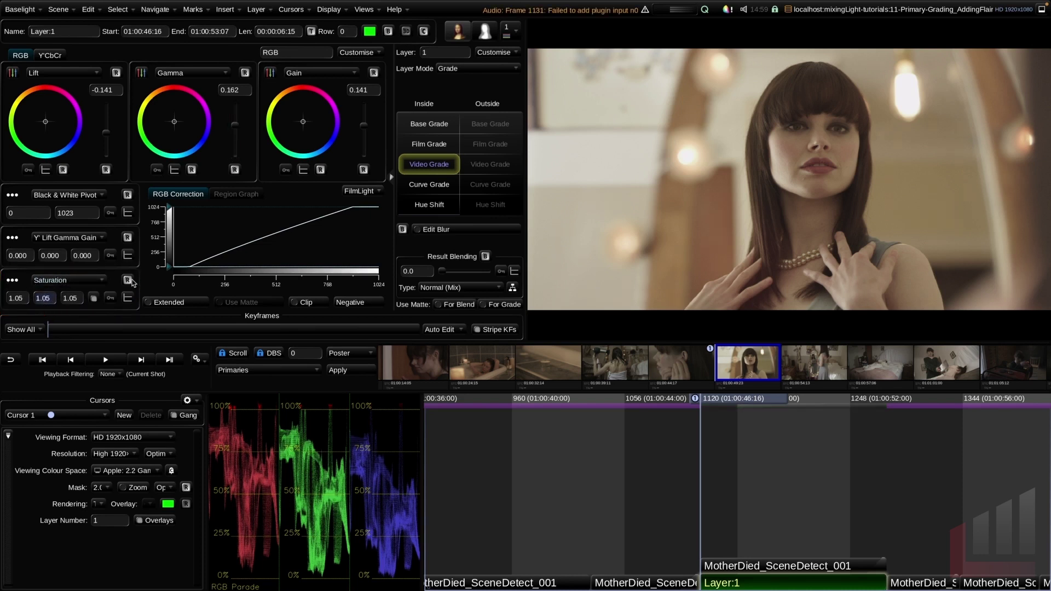
drag(48, 329, 44, 329)
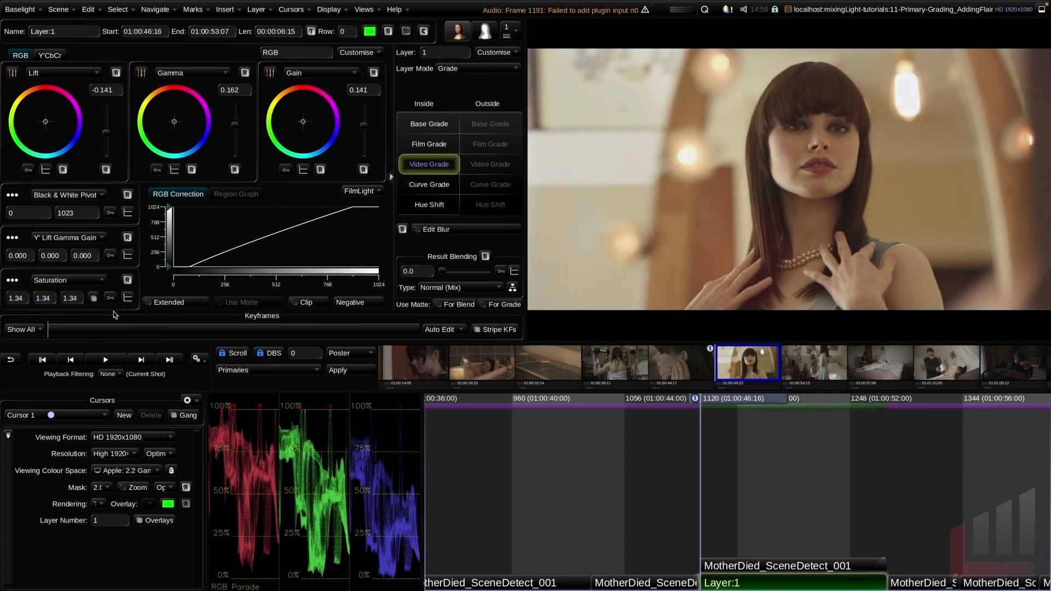
Add a second grade layer using Base Grade, shift the balance slightly towards blue and set contrast to 1.178.
click(434, 123)
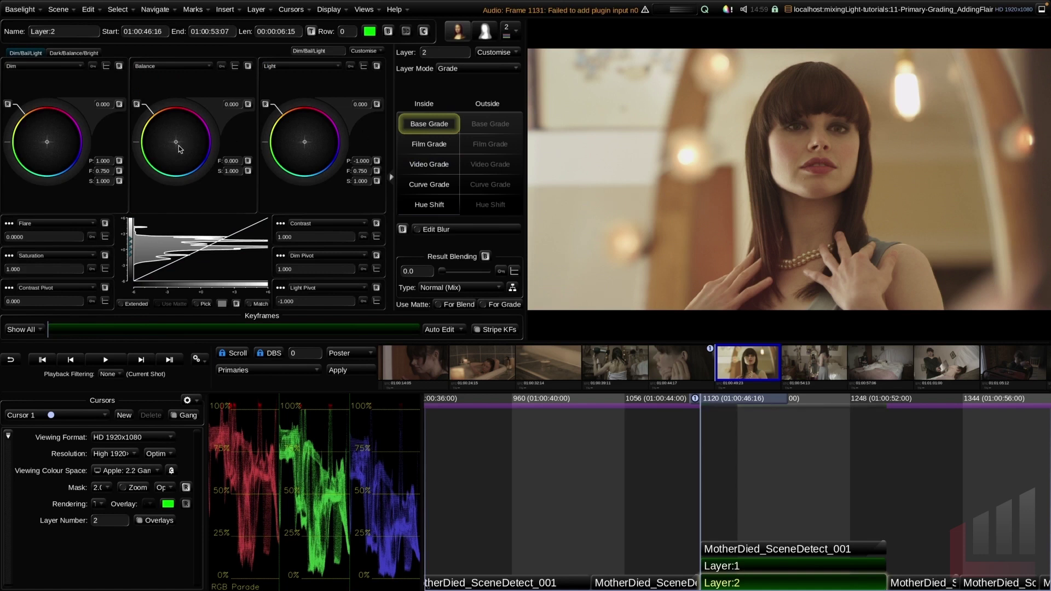
drag(184, 153, 281, 279)
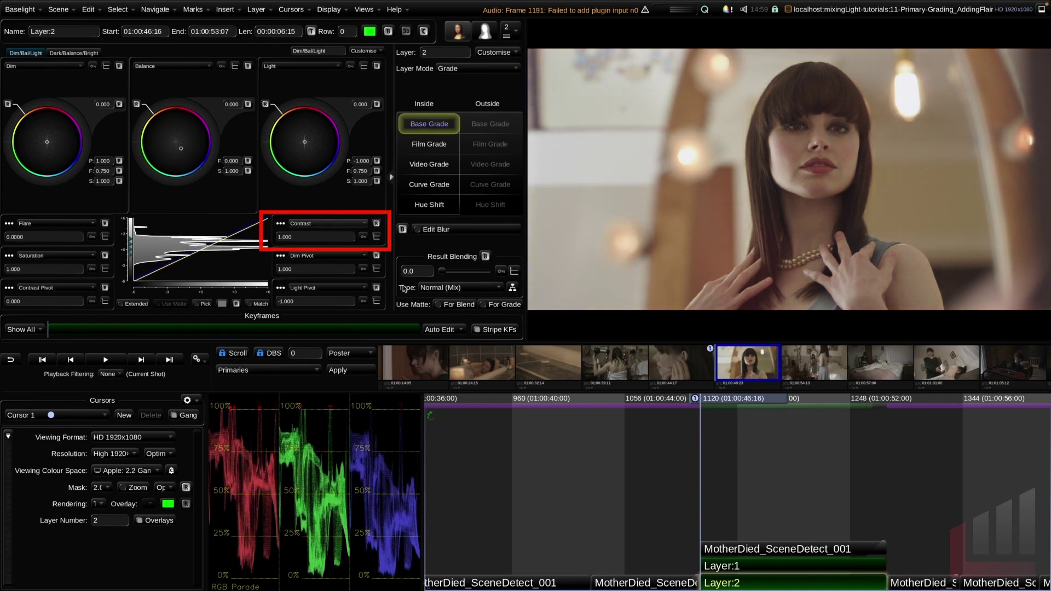
drag(294, 236, 234, 214)
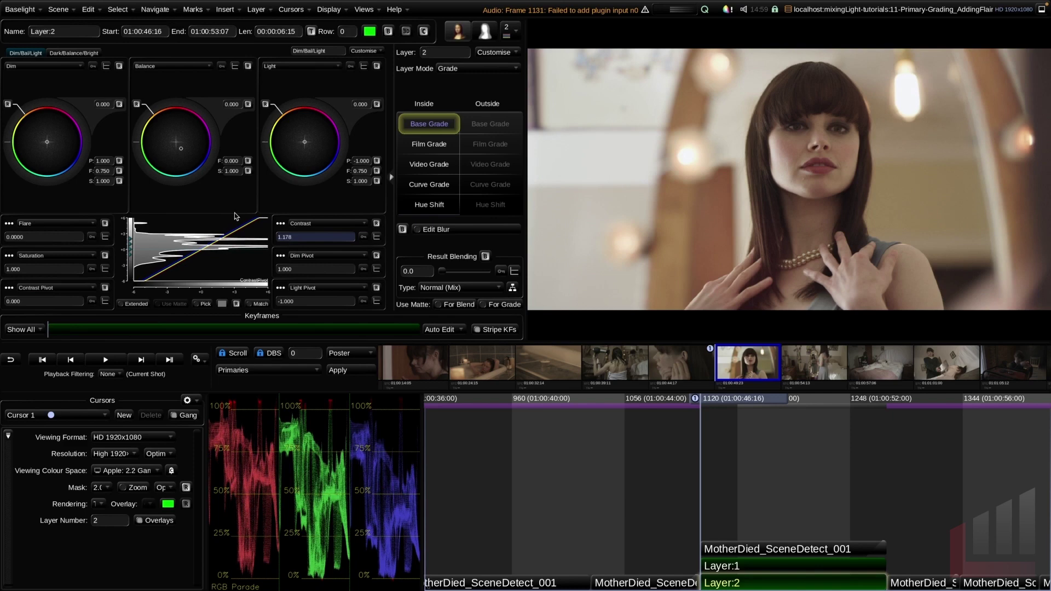
Bypass and re-enable both grade layers together to compare the shot before and after grading.
click(786, 566)
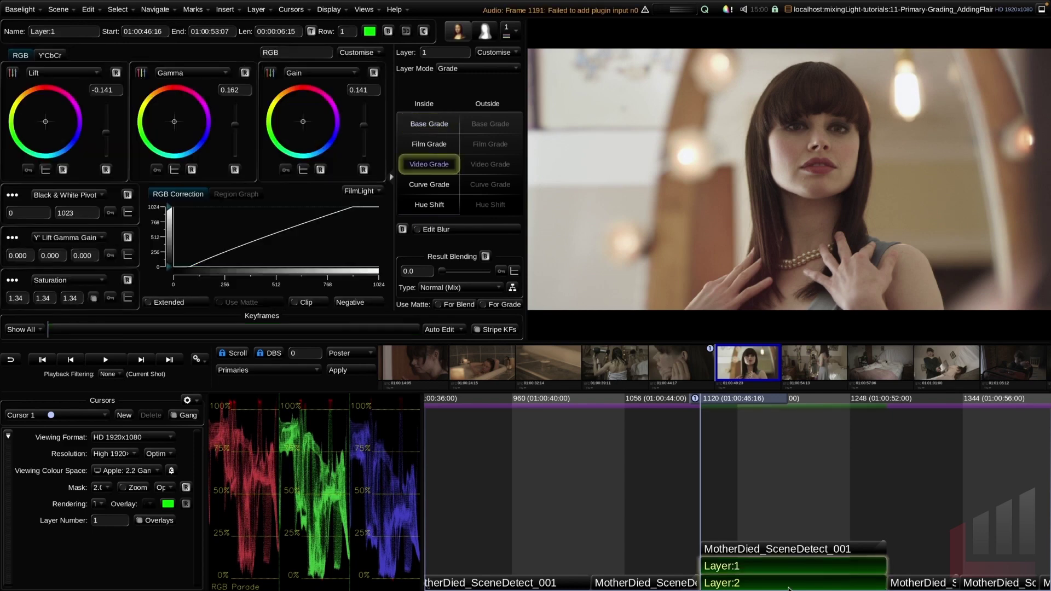
key(b)
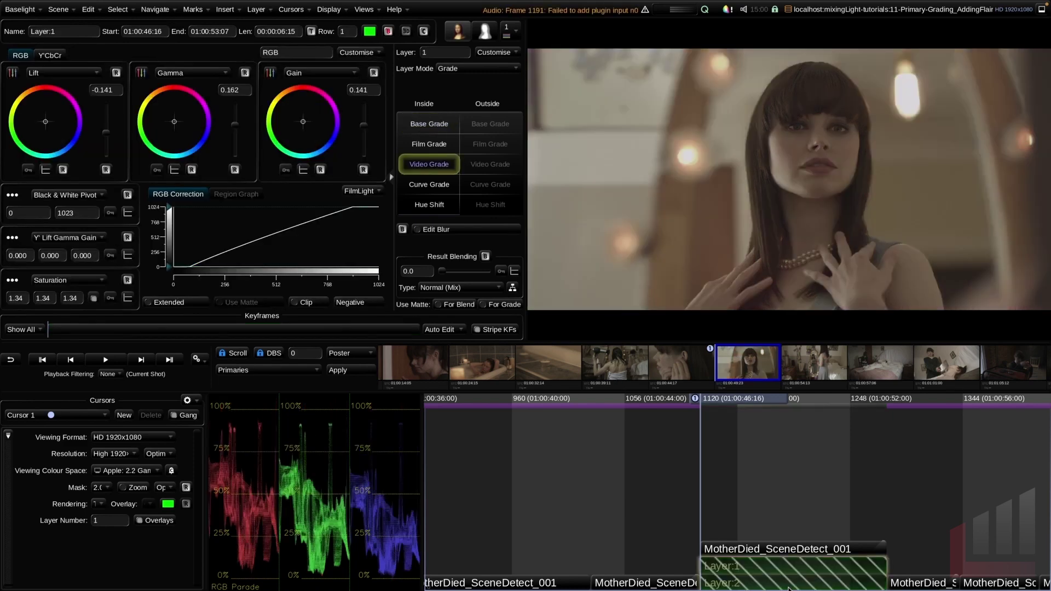
key(ctrl+b)
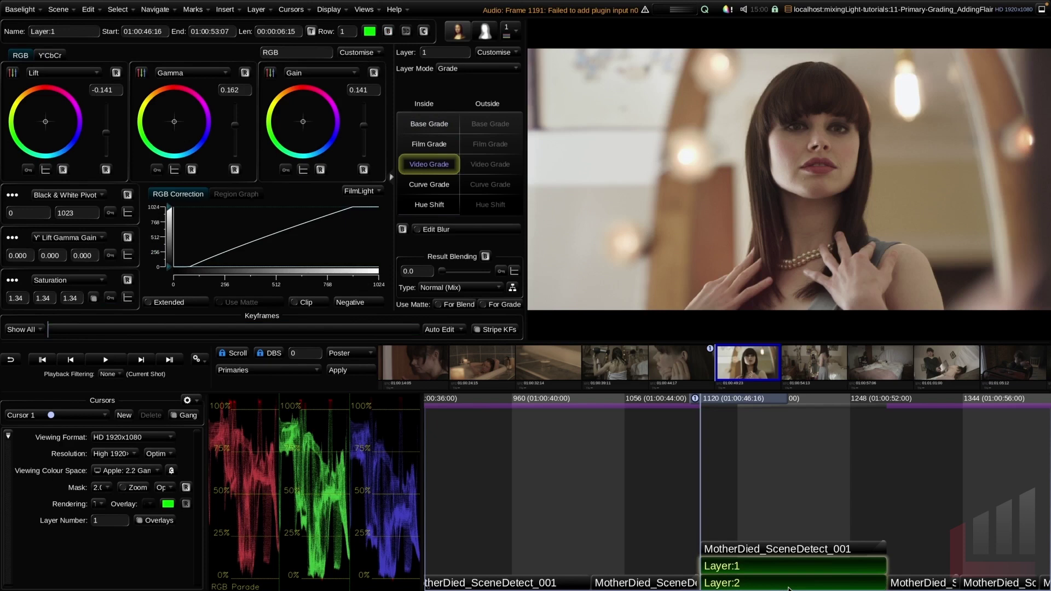
Add a third grade layer below Layer:2 and change its Curve Grade operator to DFuse.
click(789, 583)
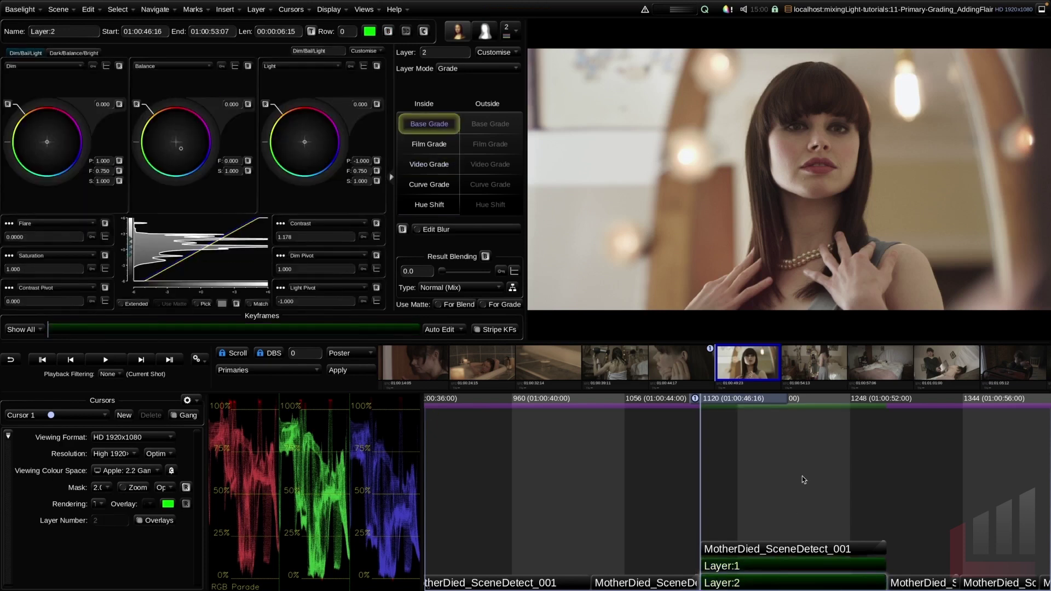
click(748, 583)
key(p)
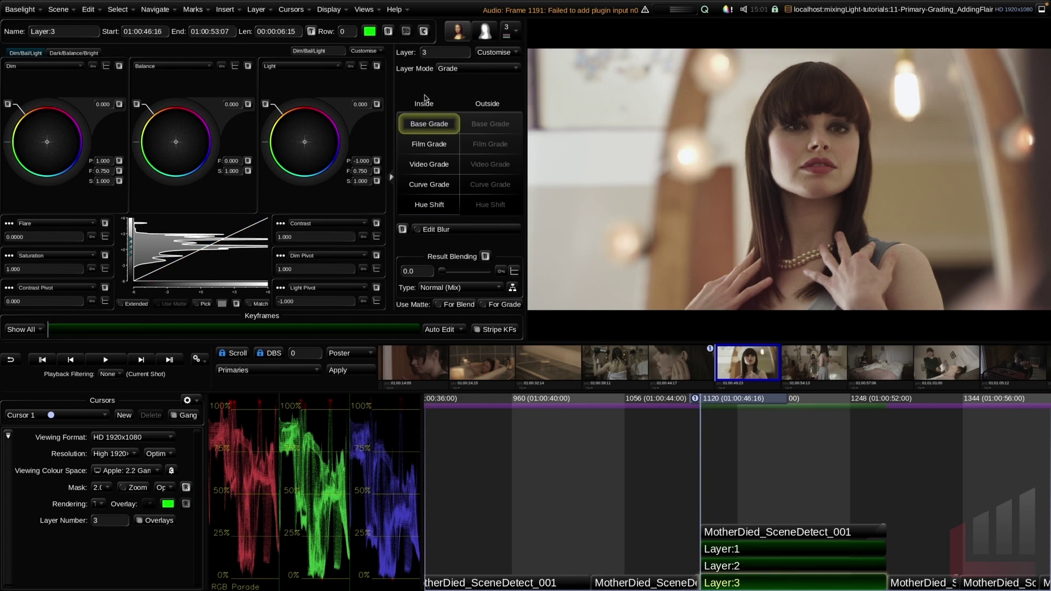
click(430, 186)
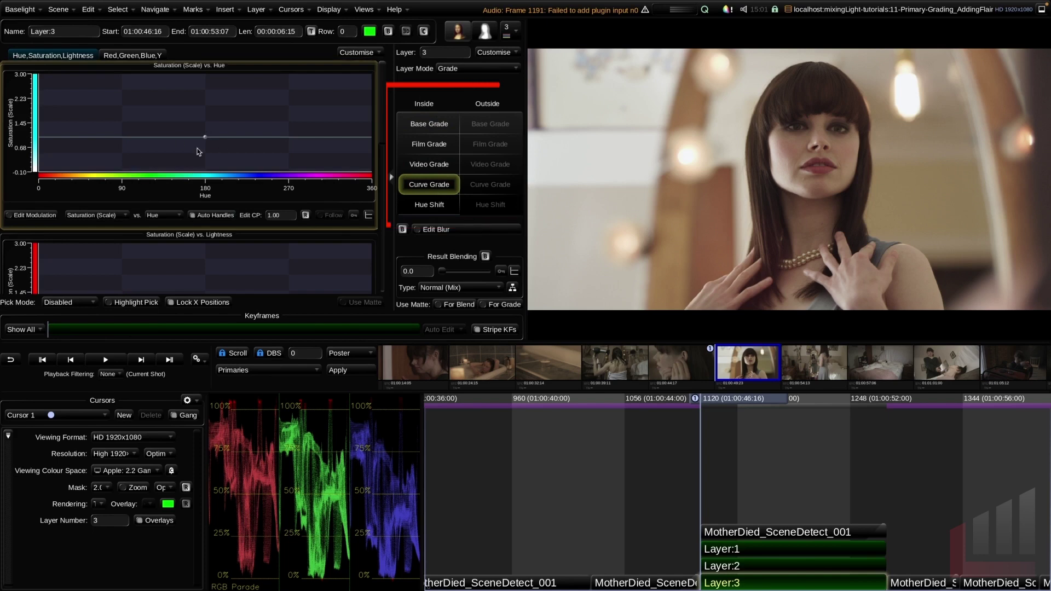
right_click(436, 188)
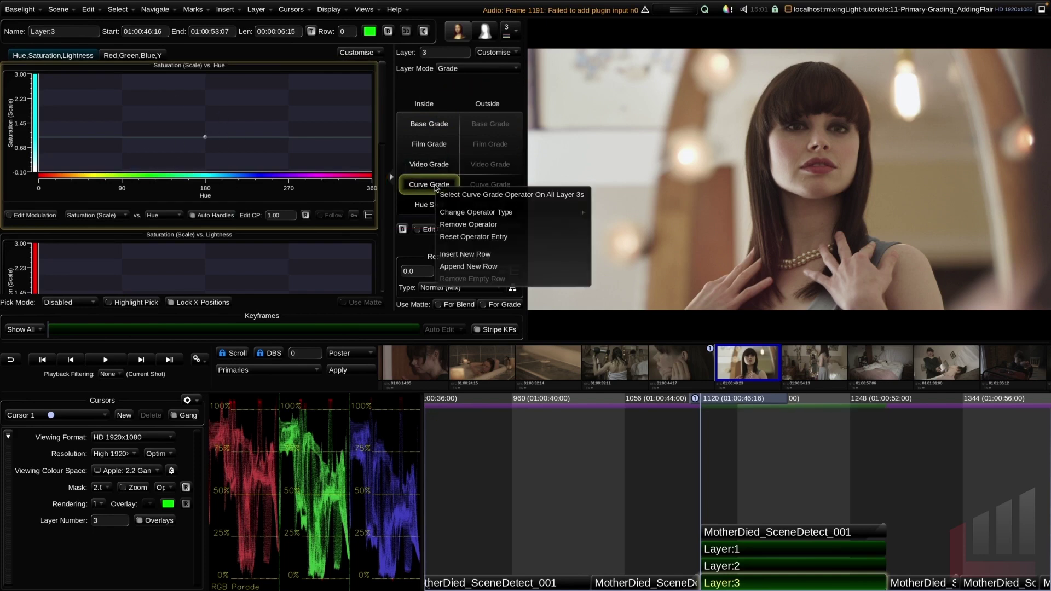
mouse_move(481, 212)
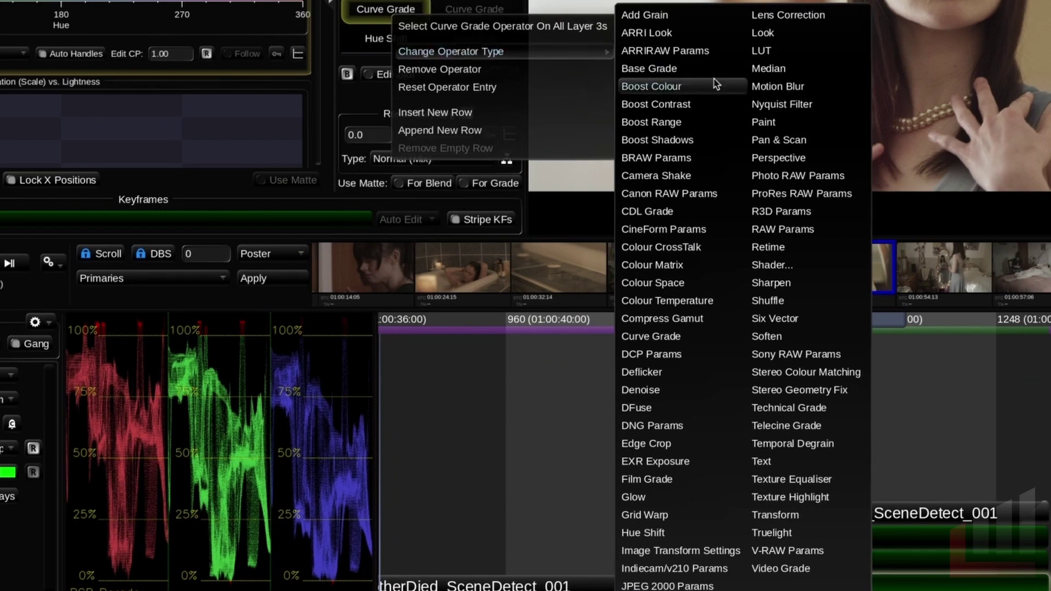
click(684, 408)
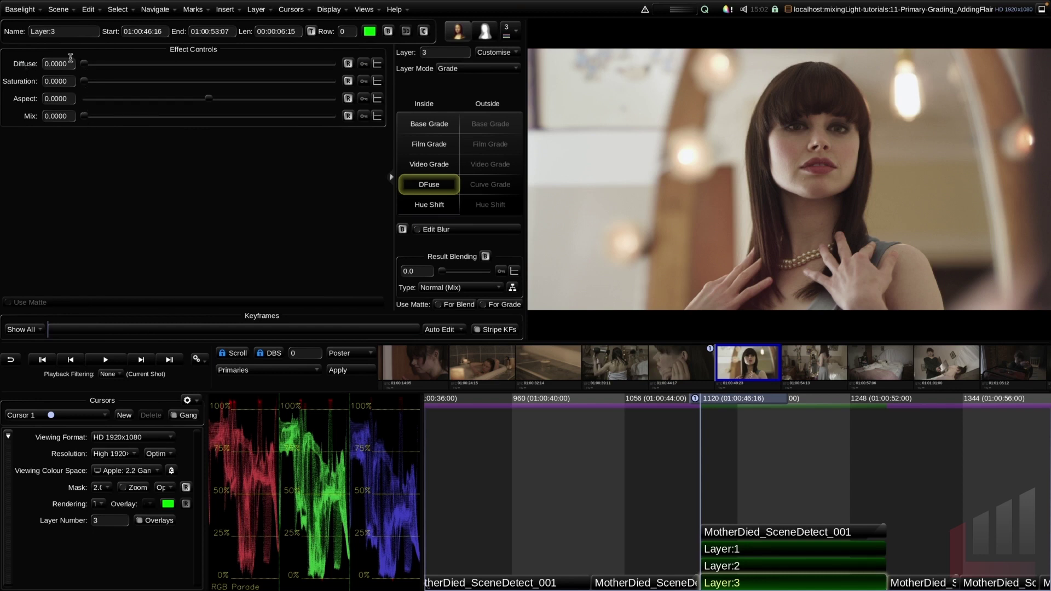
Set the DFuse effect's diffuse, mix and saturation to 1.0.
drag(86, 67, 345, 60)
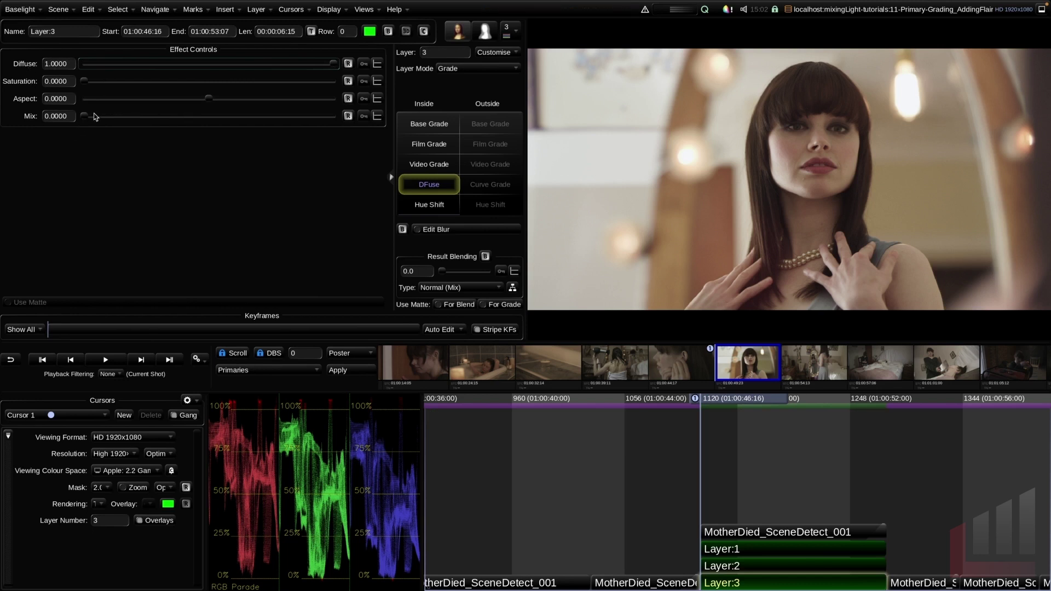
drag(84, 117, 365, 124)
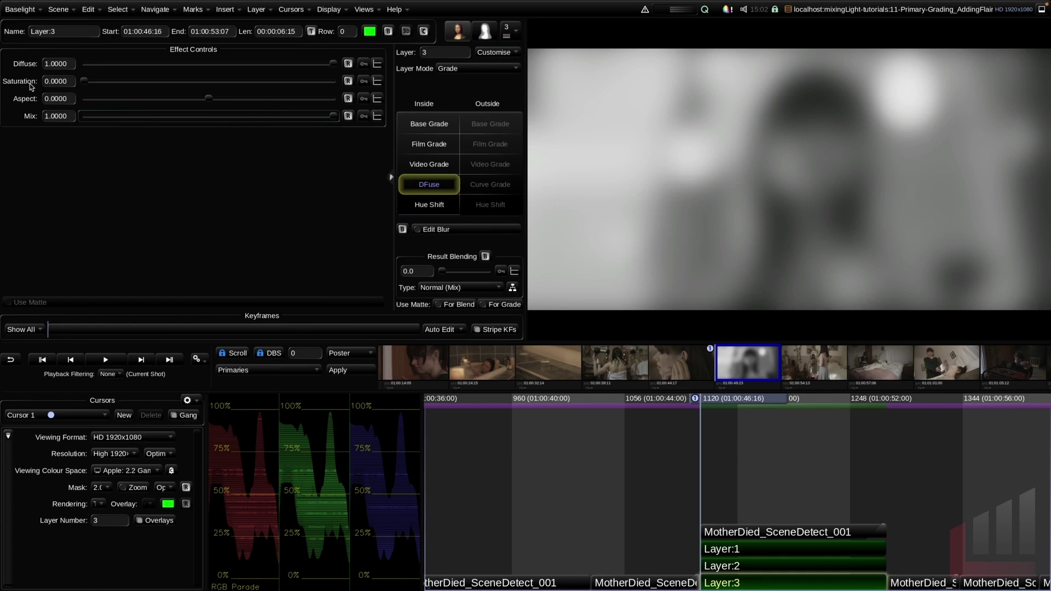
drag(84, 82, 350, 95)
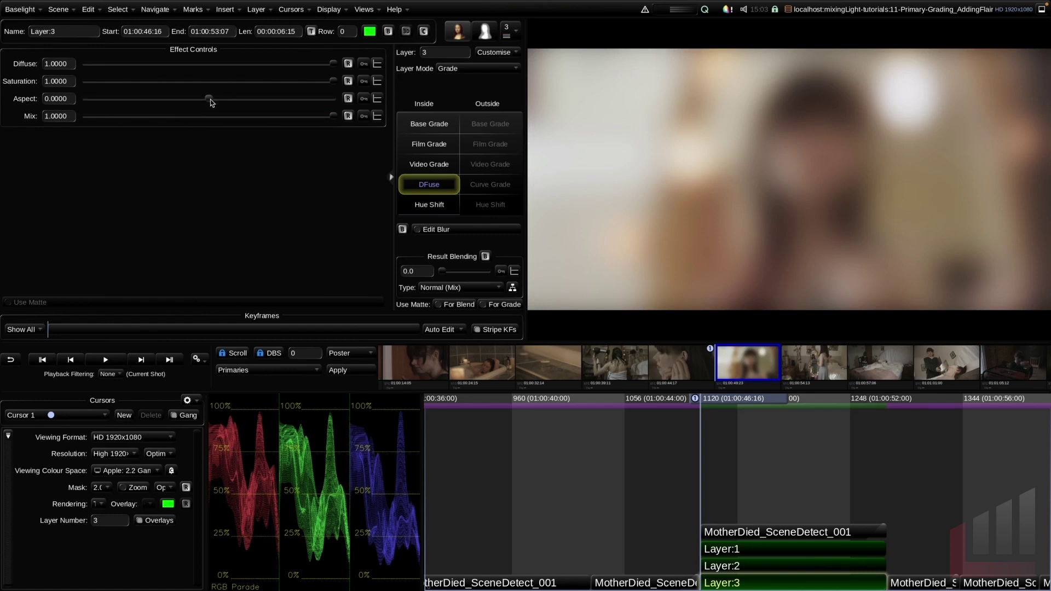
Try the DFuse aspect at both extremes, 1.0 and -1.0, and leave it set to 1.0.
drag(209, 102, 344, 110)
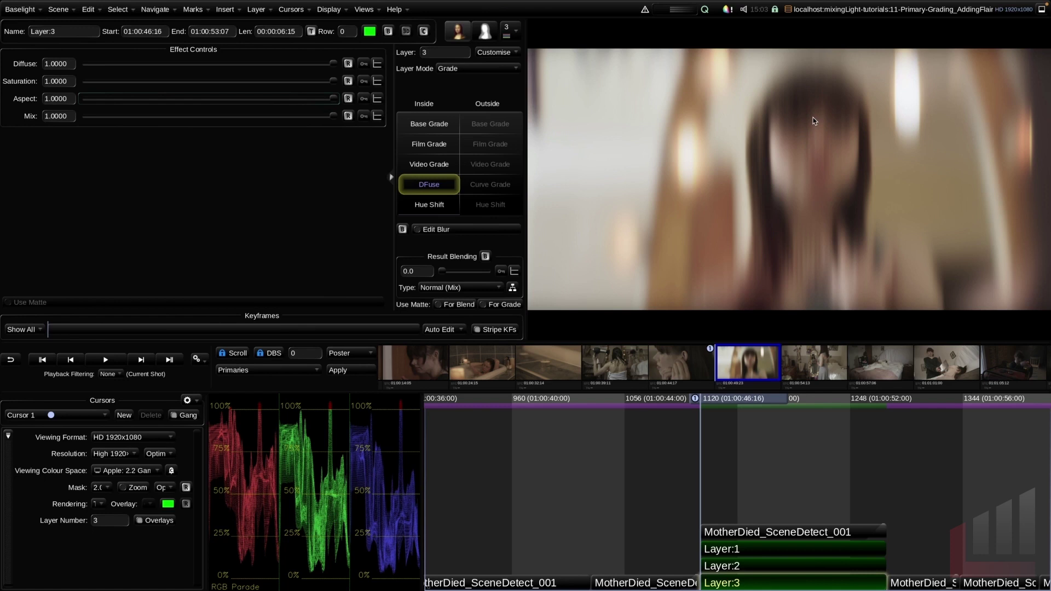
drag(335, 101, 77, 108)
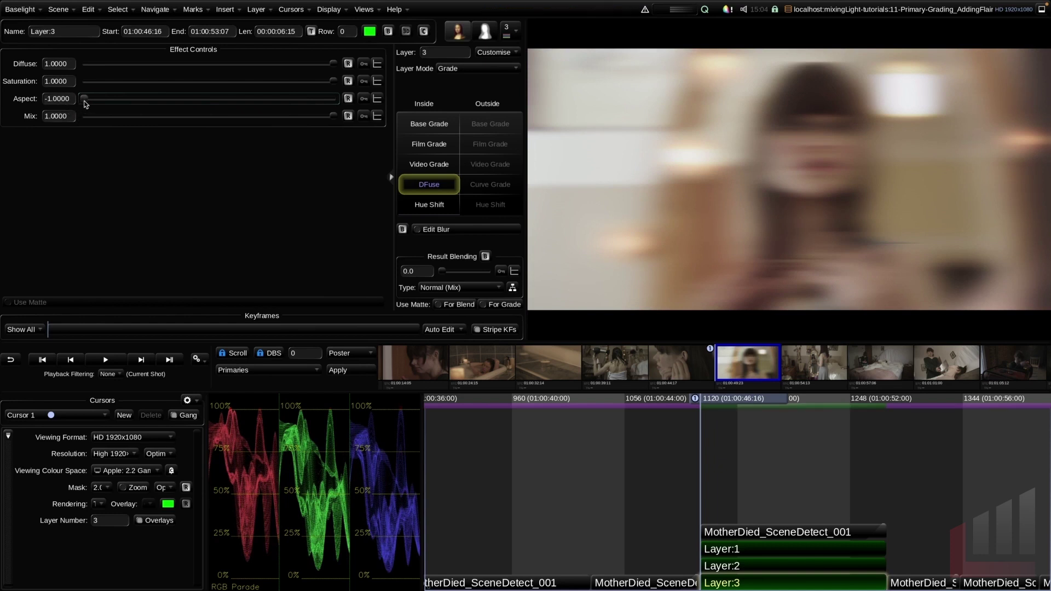
drag(84, 102, 370, 92)
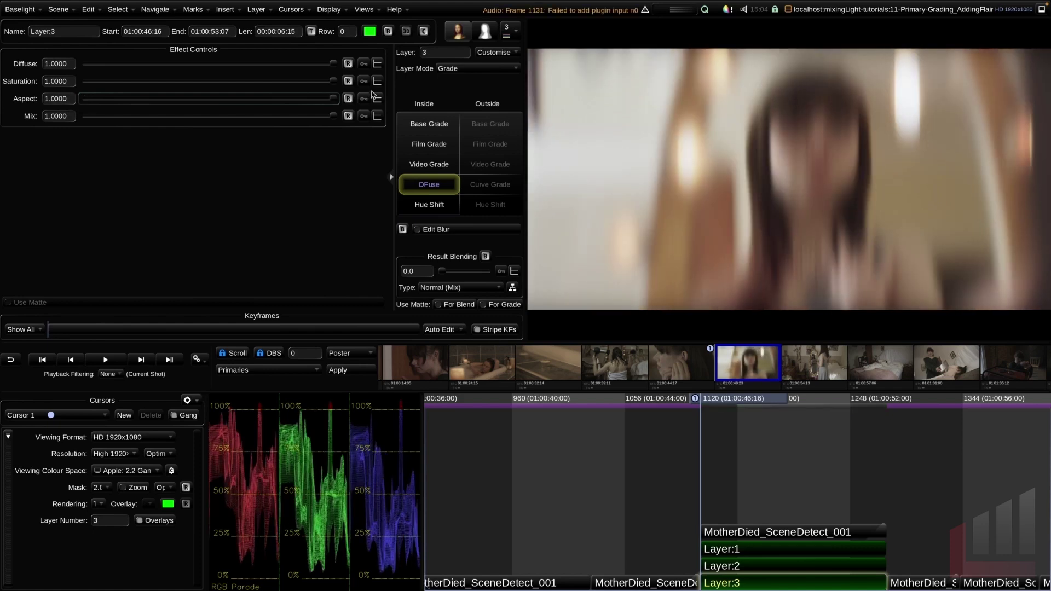
Set the DFuse aspect to 0 and both its diffuse and mix to 0.5.
double_click(59, 99)
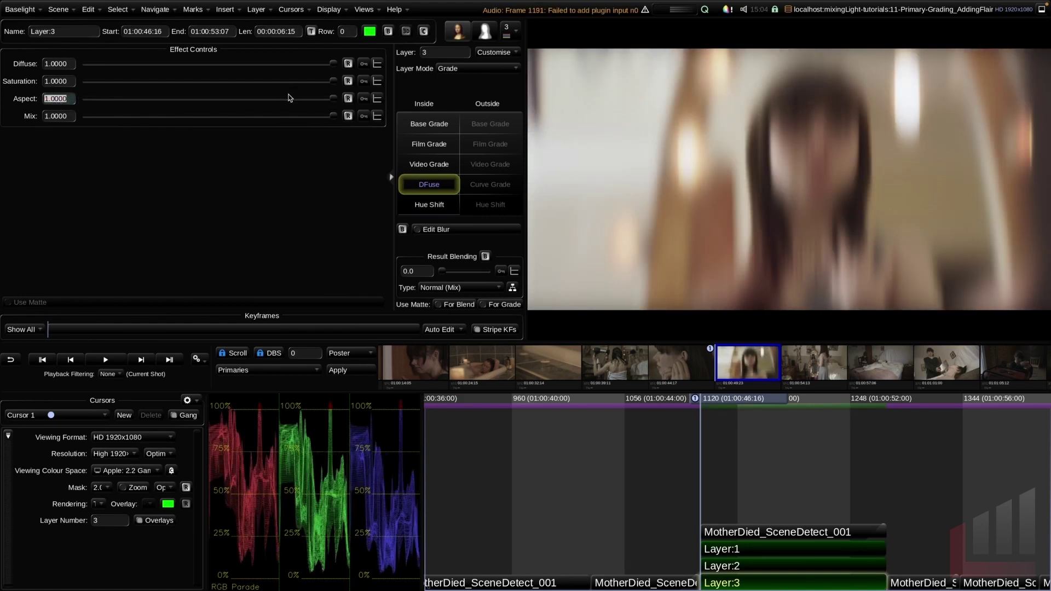
text(0)
key(Return)
text(0.5)
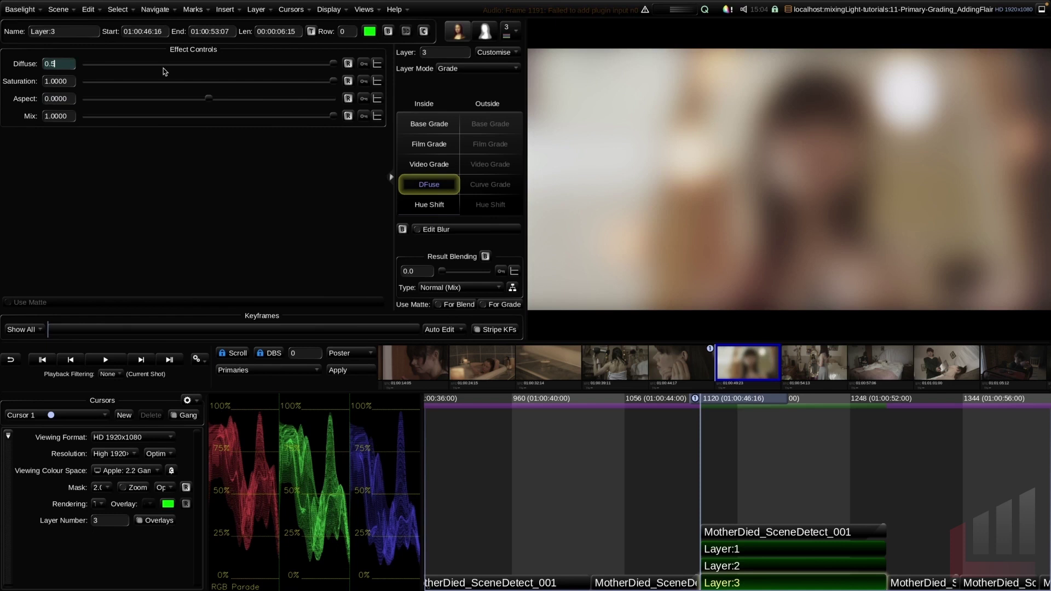
key(Return)
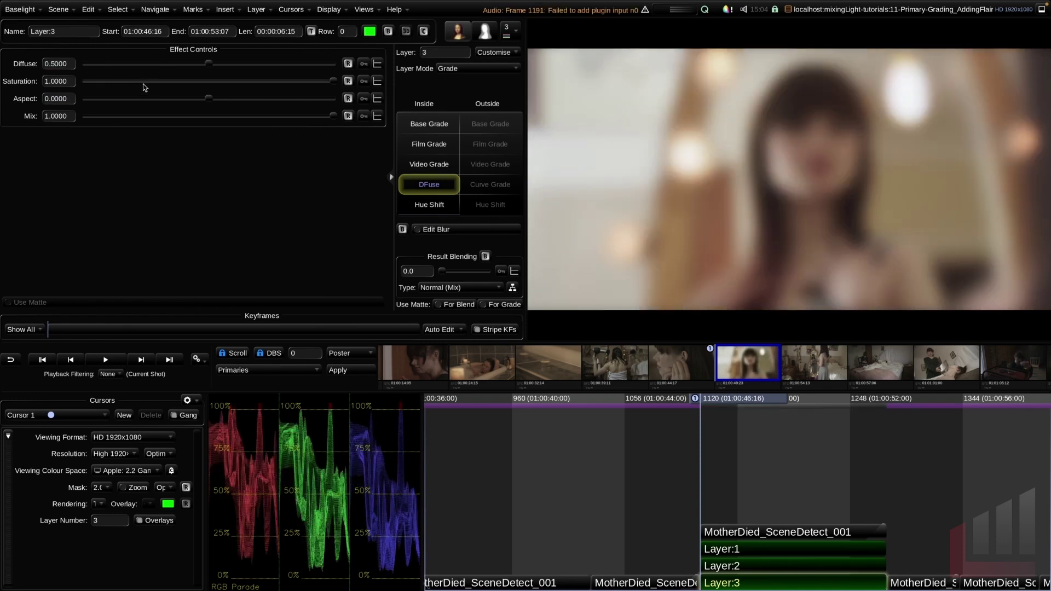
click(68, 116)
text(0.5)
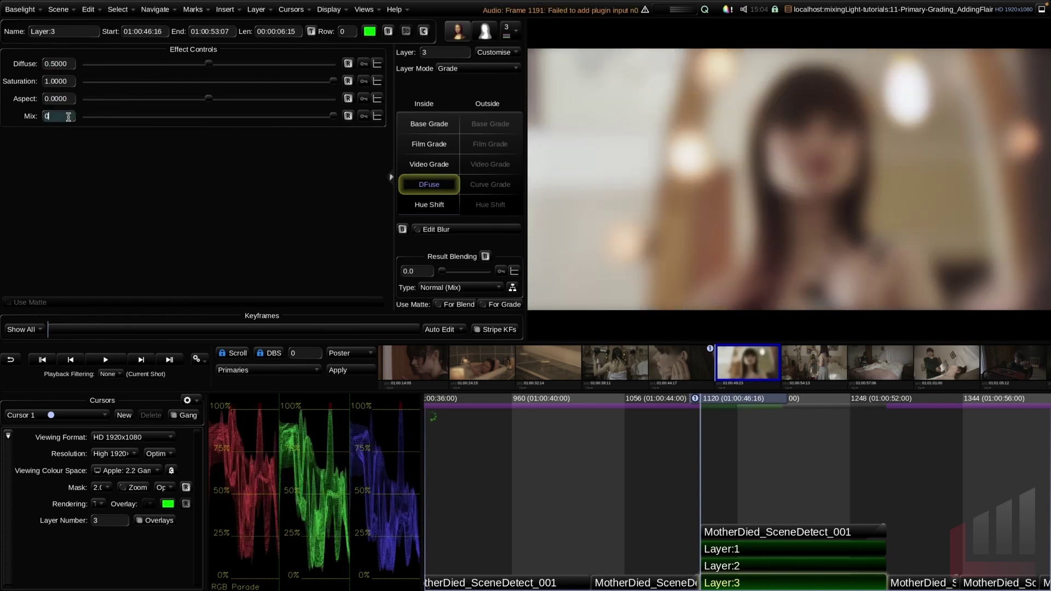
key(Return)
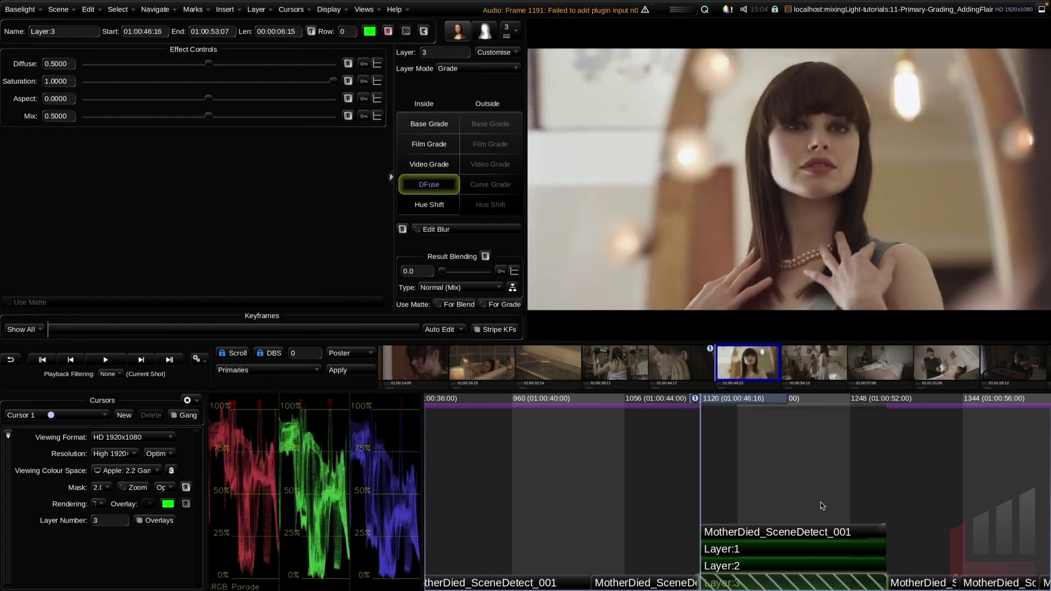
Lower the DFuse mix to about 0.31, bypassing and re-enabling Layer:3 before and after the change to compare.
key(b)
key(b)
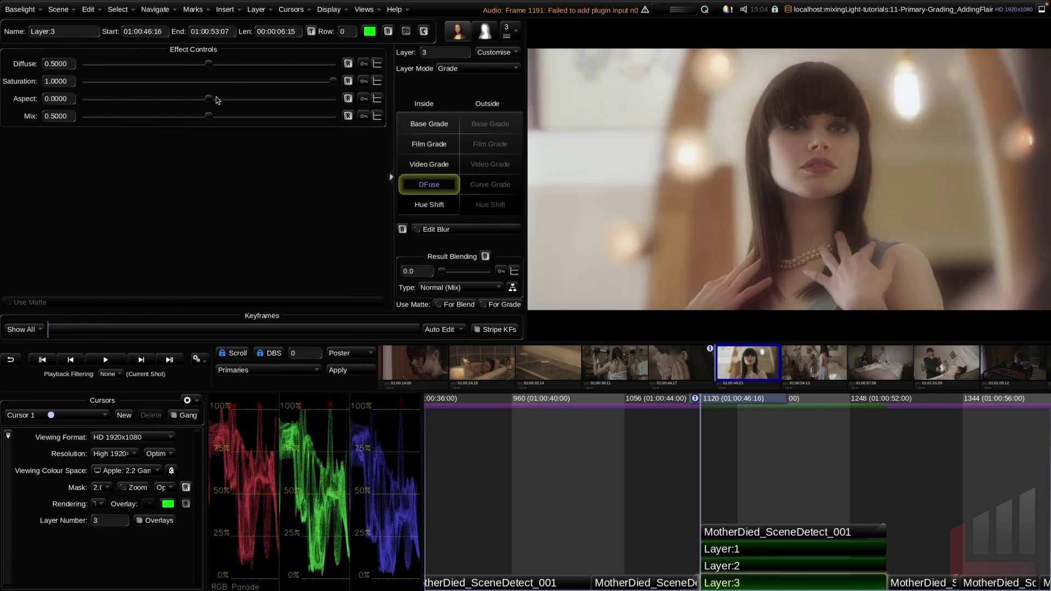
mouse_move(208, 118)
mouse_down()
mouse_move(147, 116)
mouse_move(171, 117)
mouse_move(159, 117)
mouse_up()
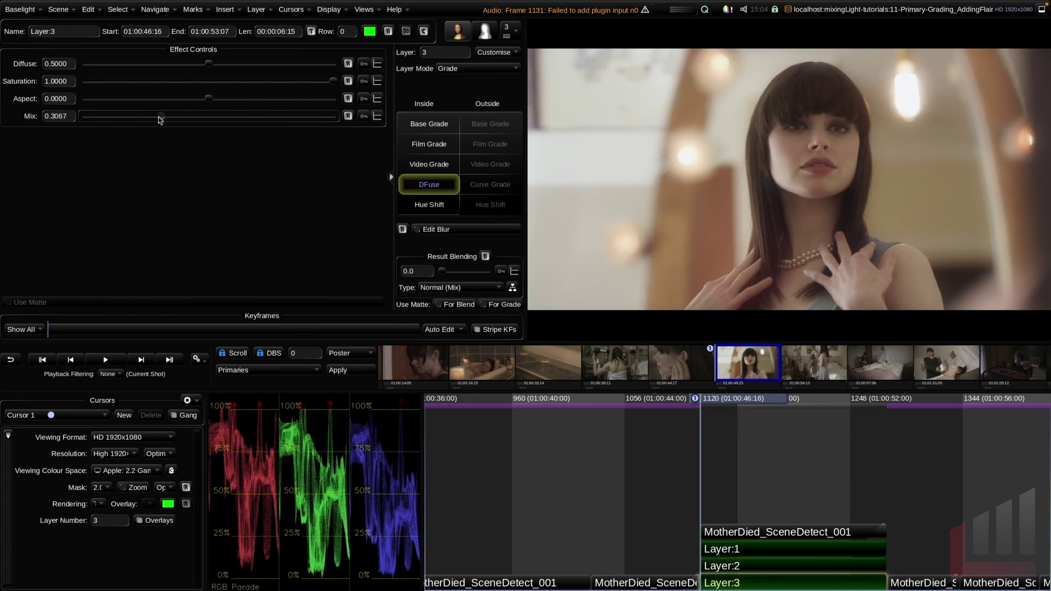
key(b)
key(b)
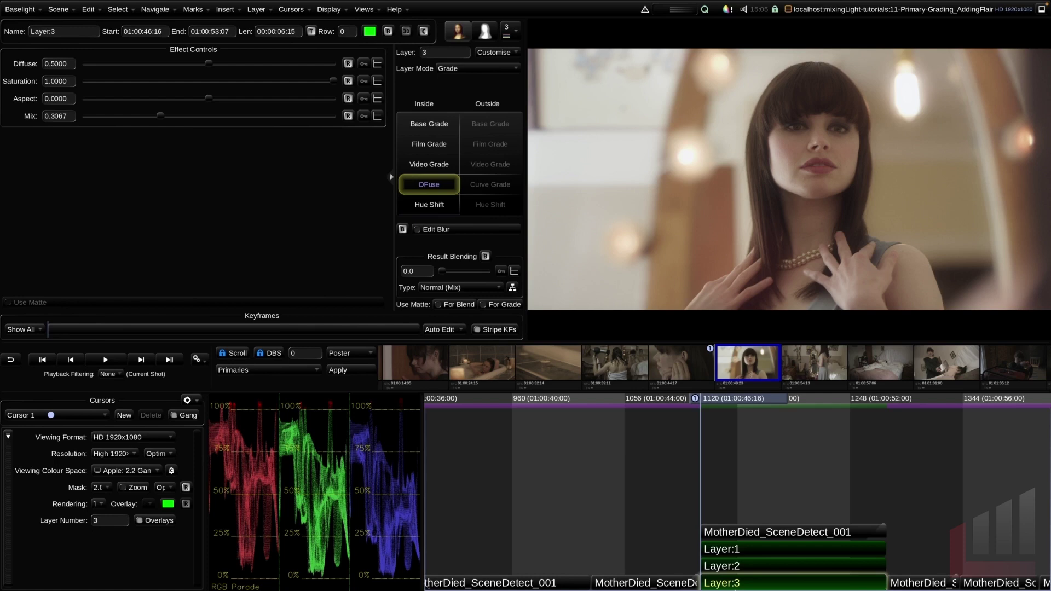
Add a shape matte to Layer:3 and create an Edge Left quickshape in it.
key(s)
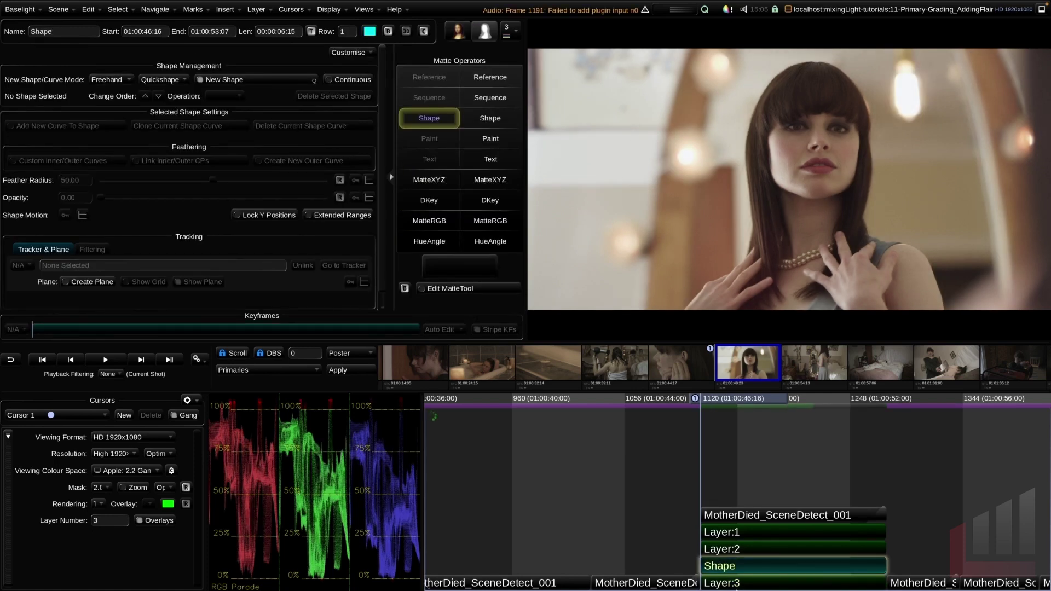
click(177, 81)
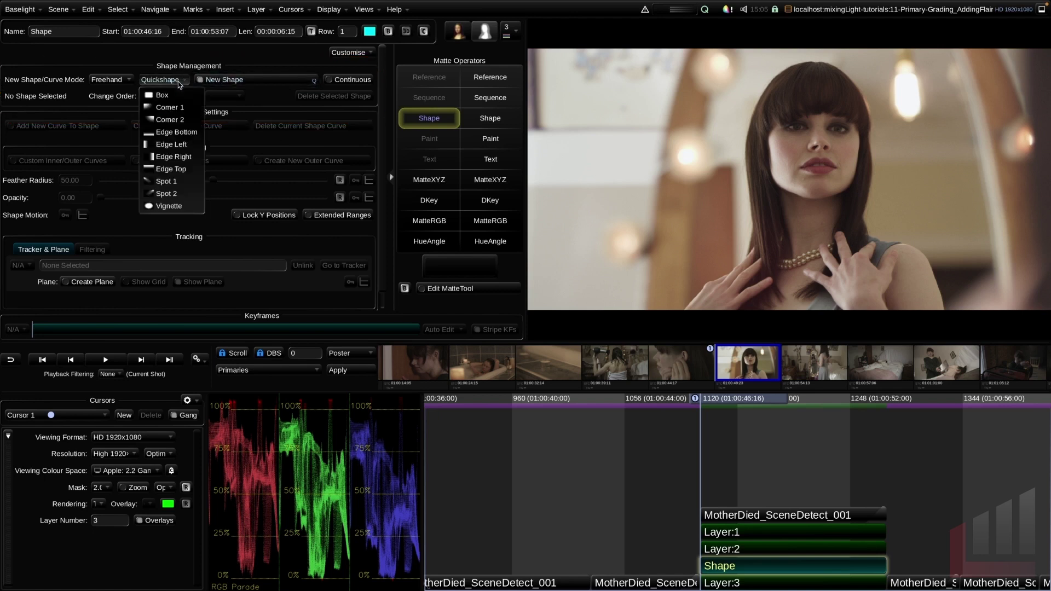
click(180, 145)
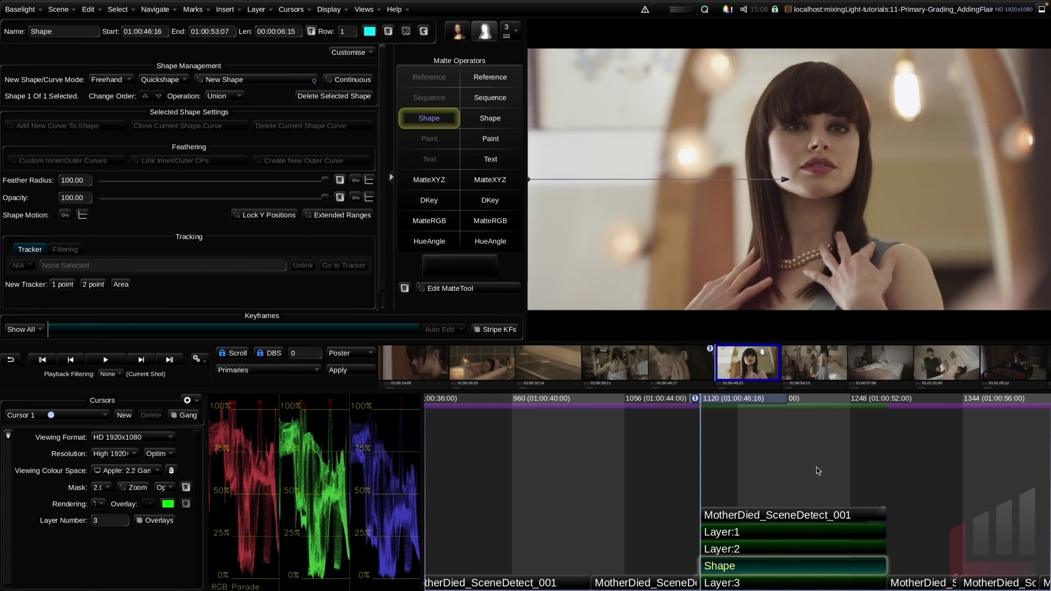
drag(816, 468, 748, 423)
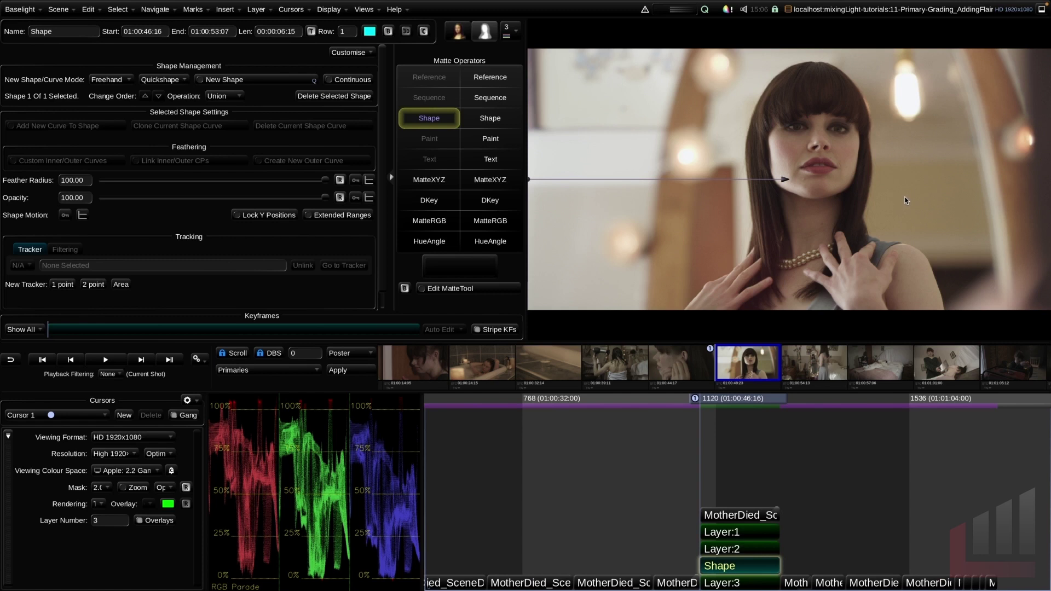
scroll(906, 200, down, 10)
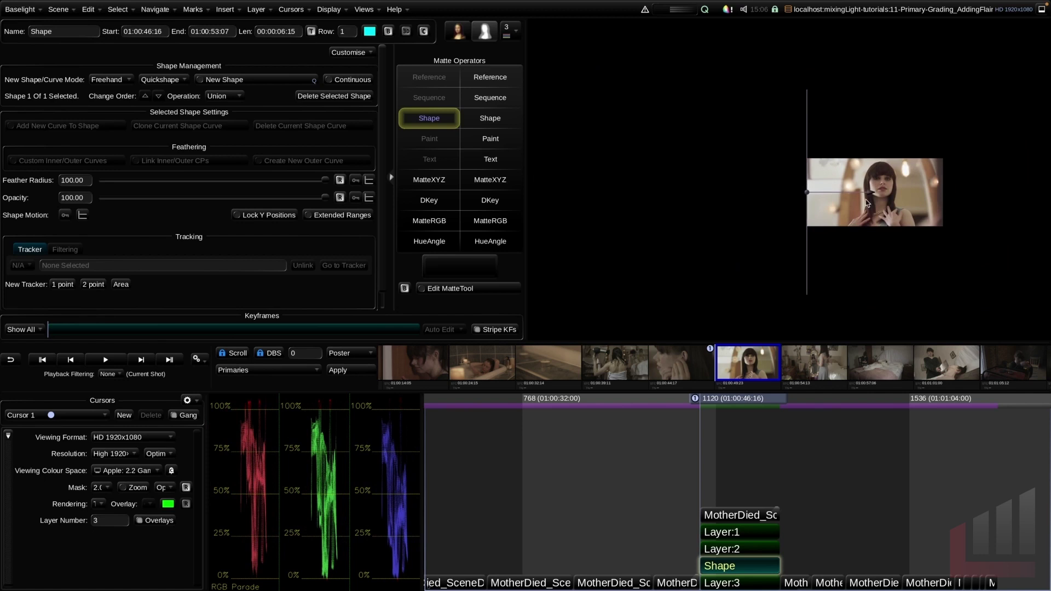
scroll(869, 199, up, 10)
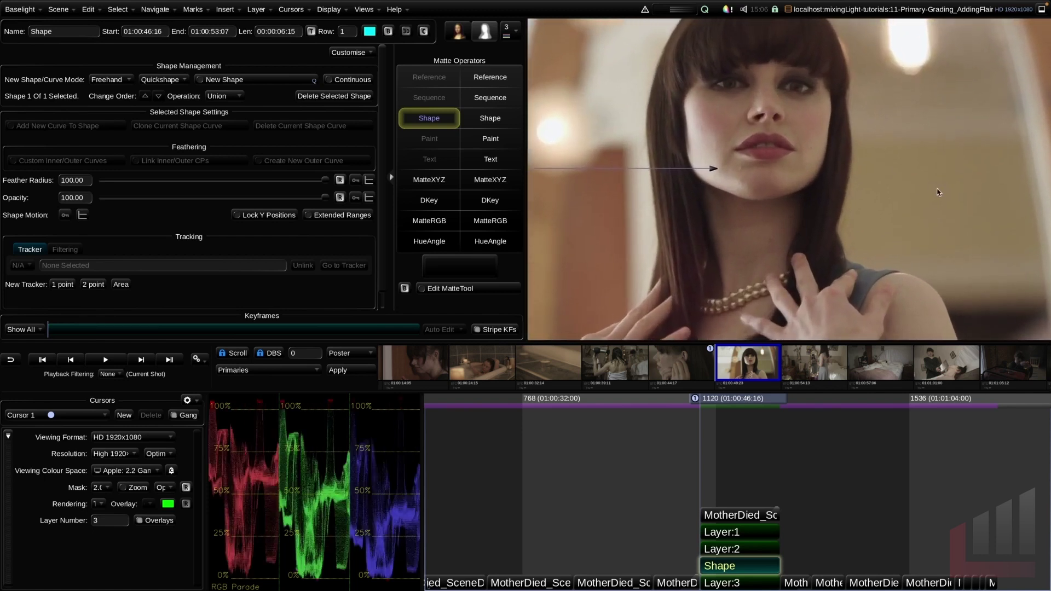
scroll(896, 194, down, 3)
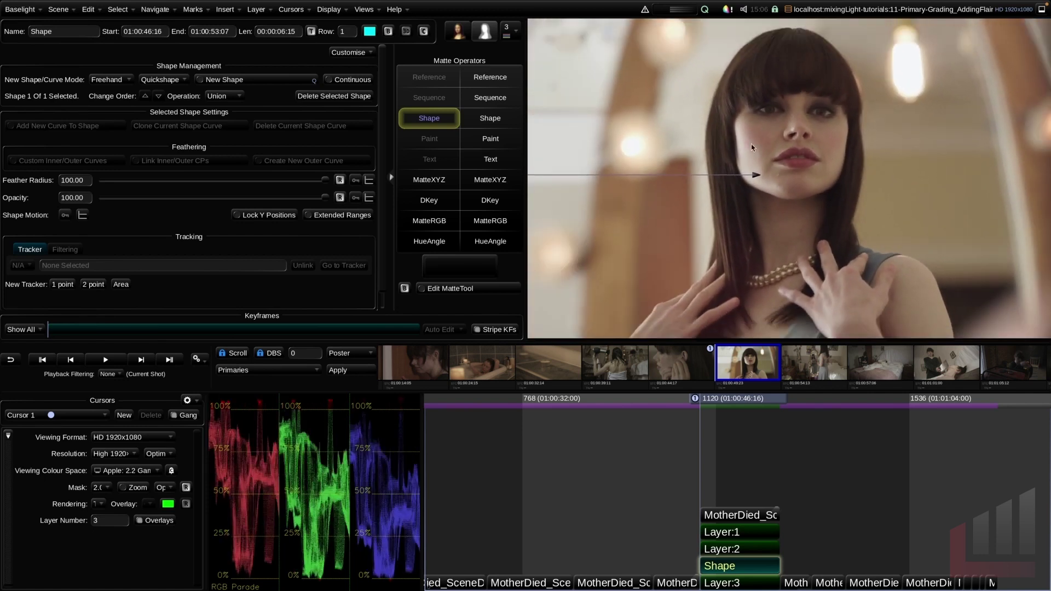
drag(714, 96, 912, 206)
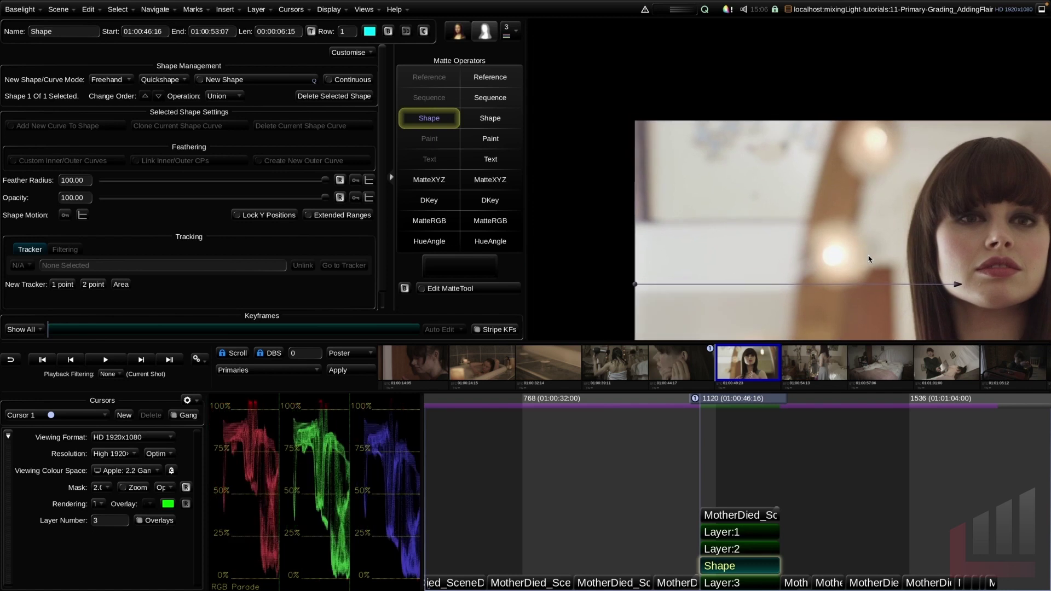
drag(870, 257, 667, 118)
drag(758, 166, 948, 257)
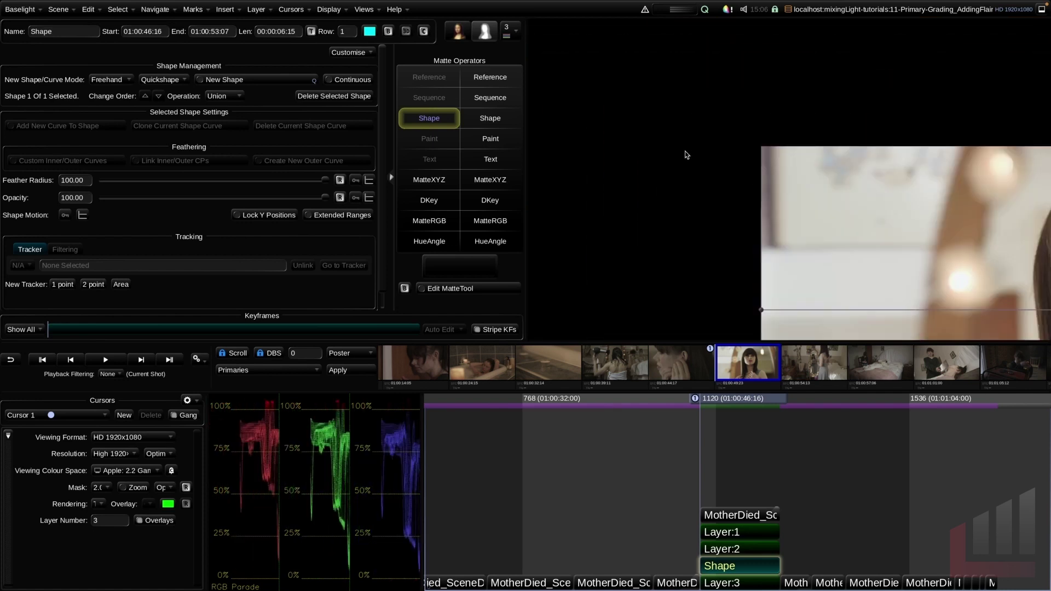
key(Home)
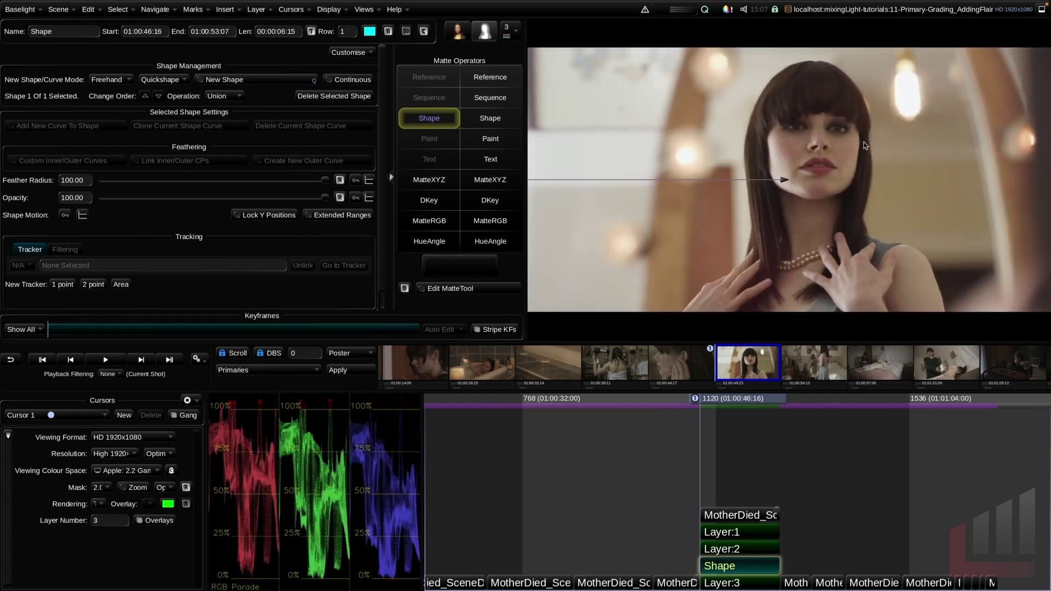
Move the edge shape onto the mirror frame beside the woman, tilt it diagonally and extend its feather radius to about 148.
drag(864, 142, 849, 143)
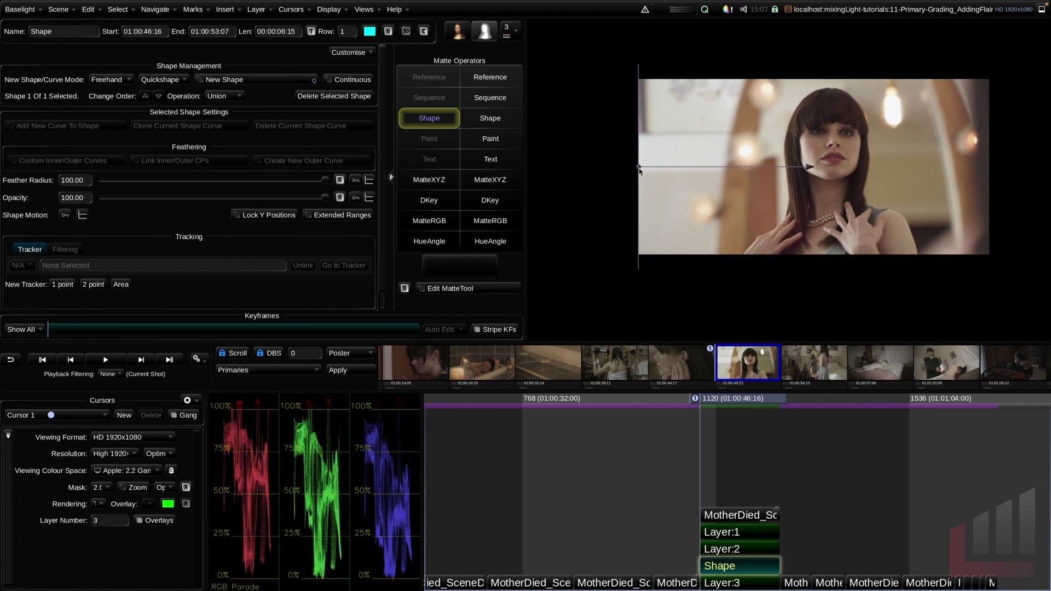
drag(638, 169, 751, 142)
drag(751, 241, 719, 233)
drag(908, 207, 1000, 229)
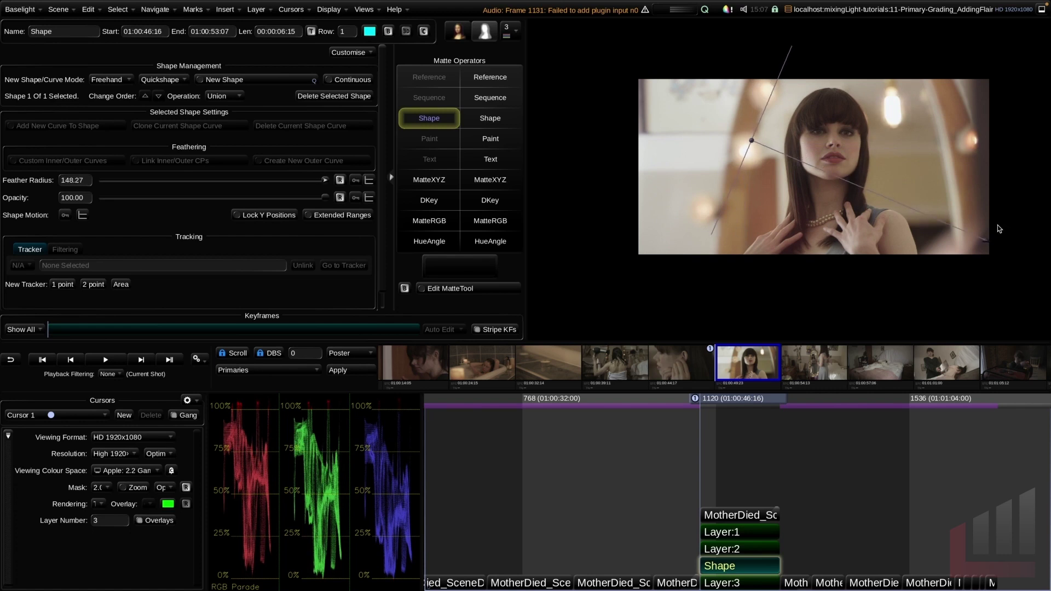
drag(756, 143, 734, 131)
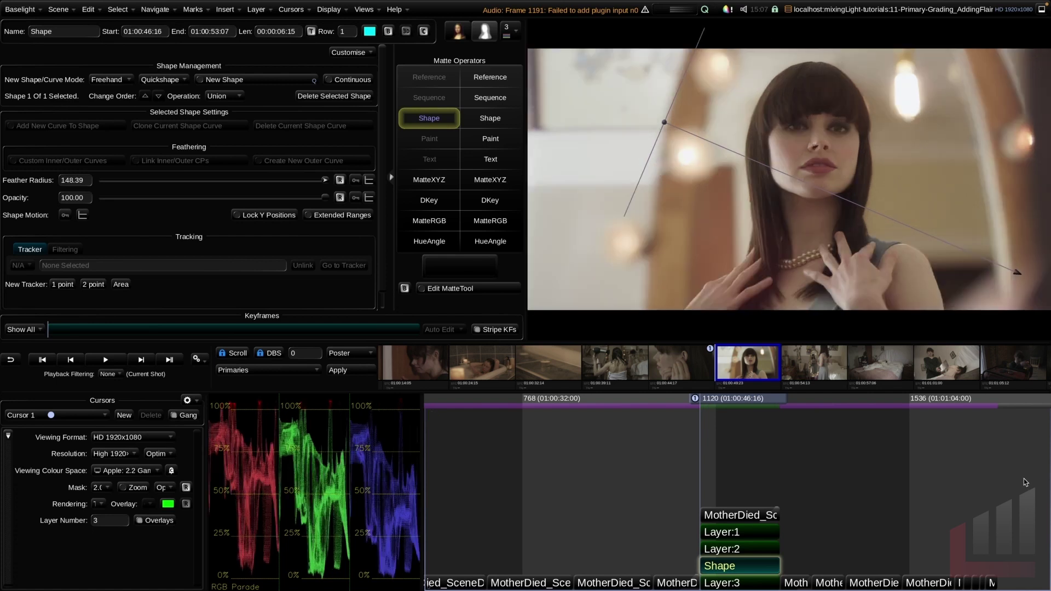
Bypass and re-enable Layer:3 to compare the shot with and without the masked diffusion.
click(766, 583)
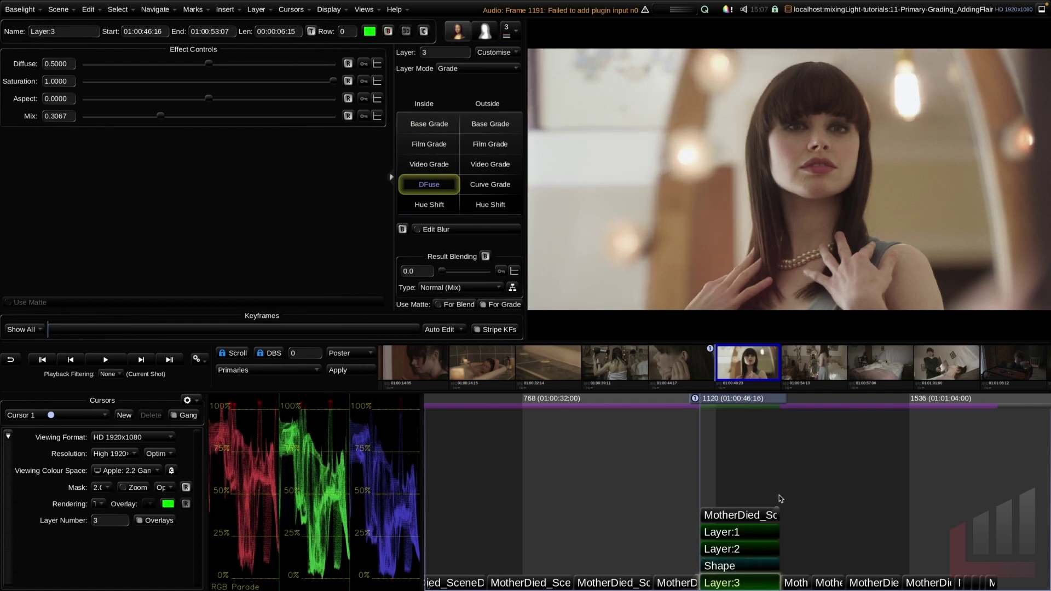
key(b)
key(b)
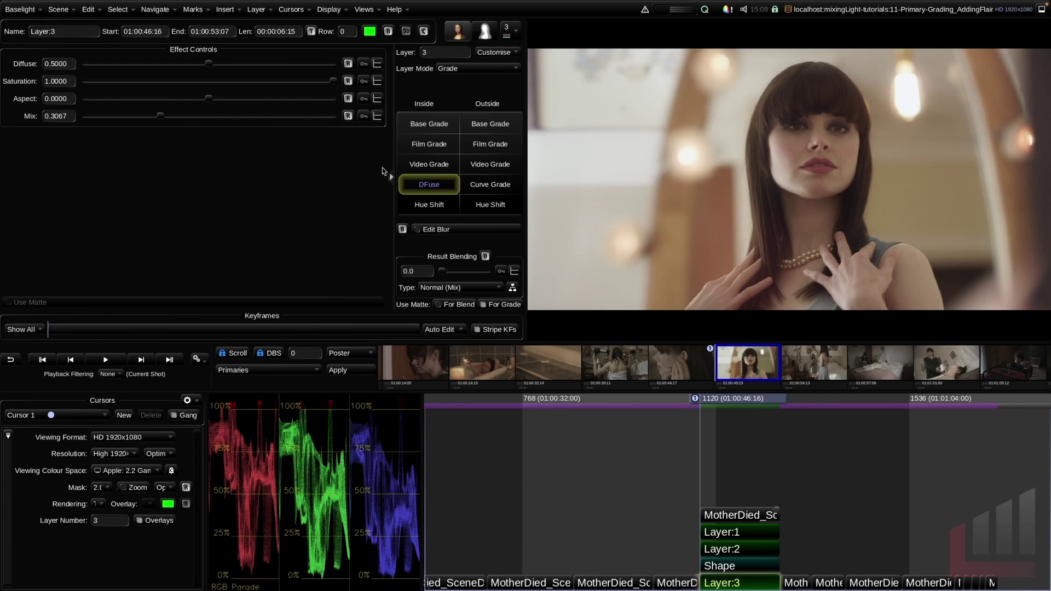
Insert an Add Grain layer below Layer:3 and raise its grain intensity to 10.
click(225, 9)
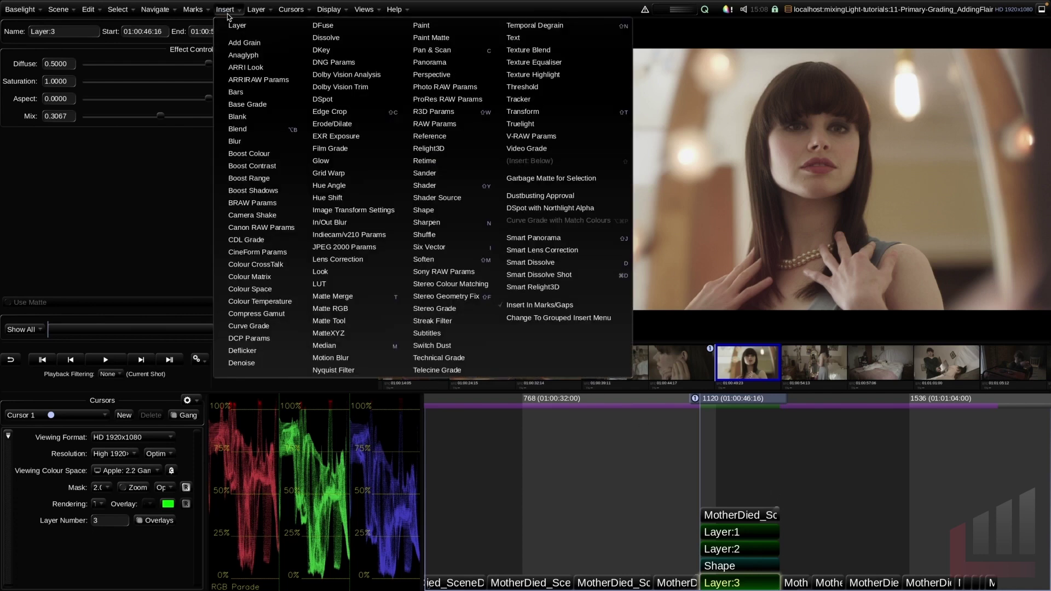
click(255, 43)
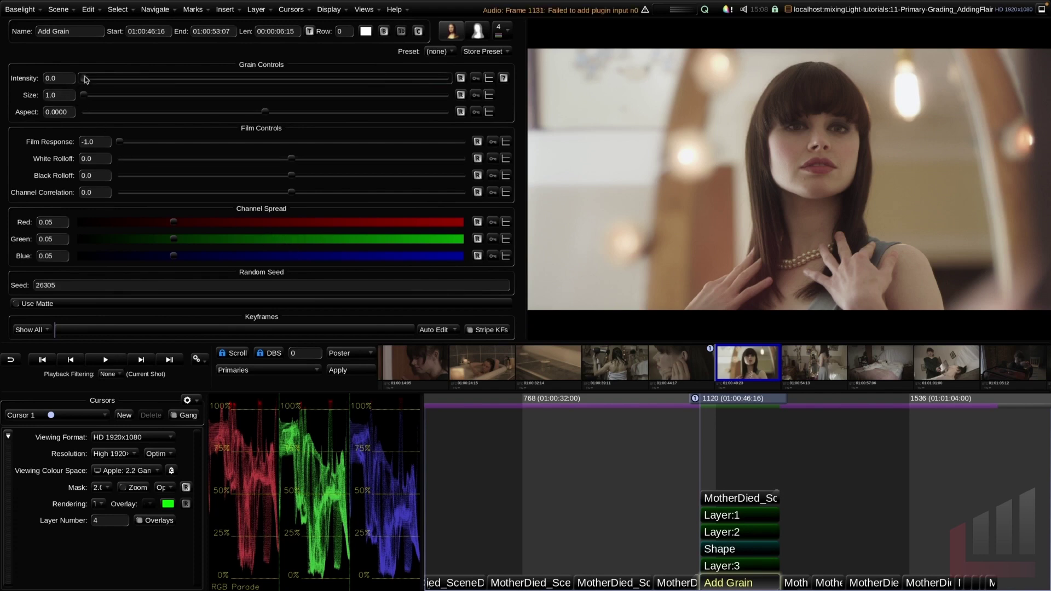
drag(84, 78, 449, 77)
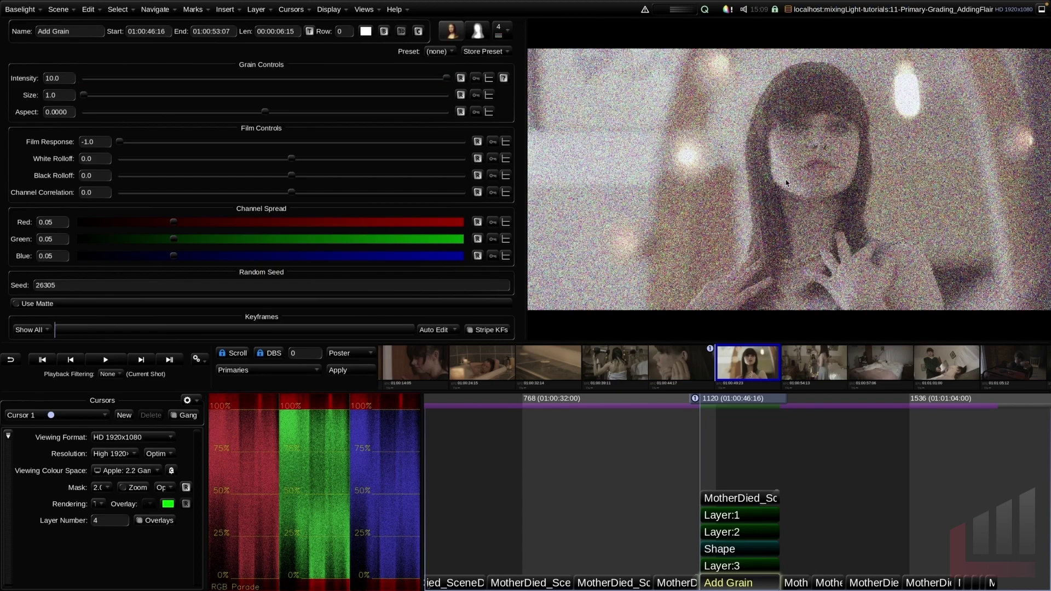
Set the grain's channel correlation to 1.0, and try the grain size at 5.0 before returning it to 1.0.
drag(786, 180, 932, 226)
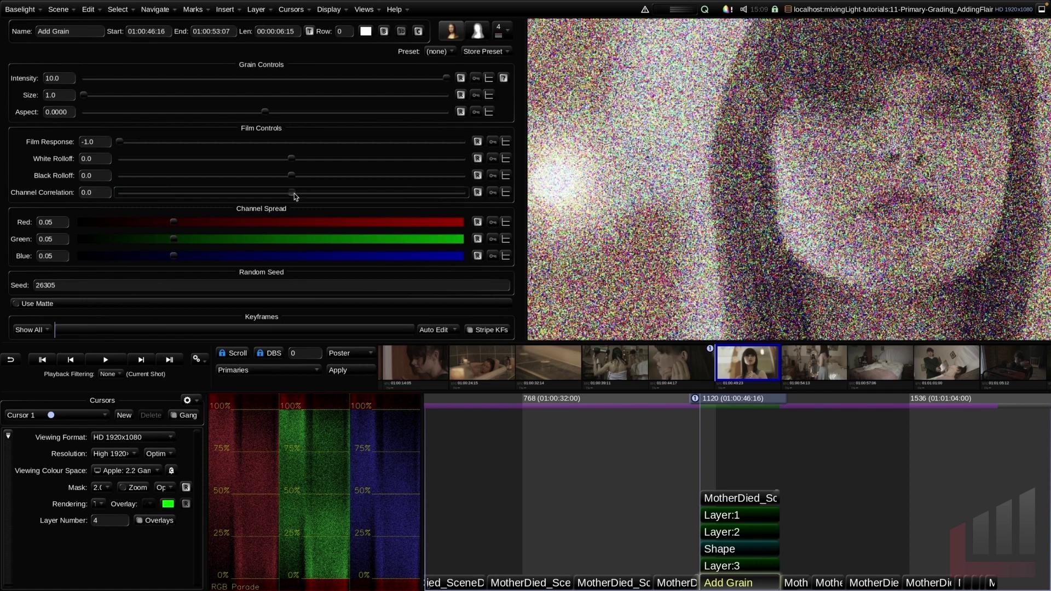
drag(294, 192, 430, 193)
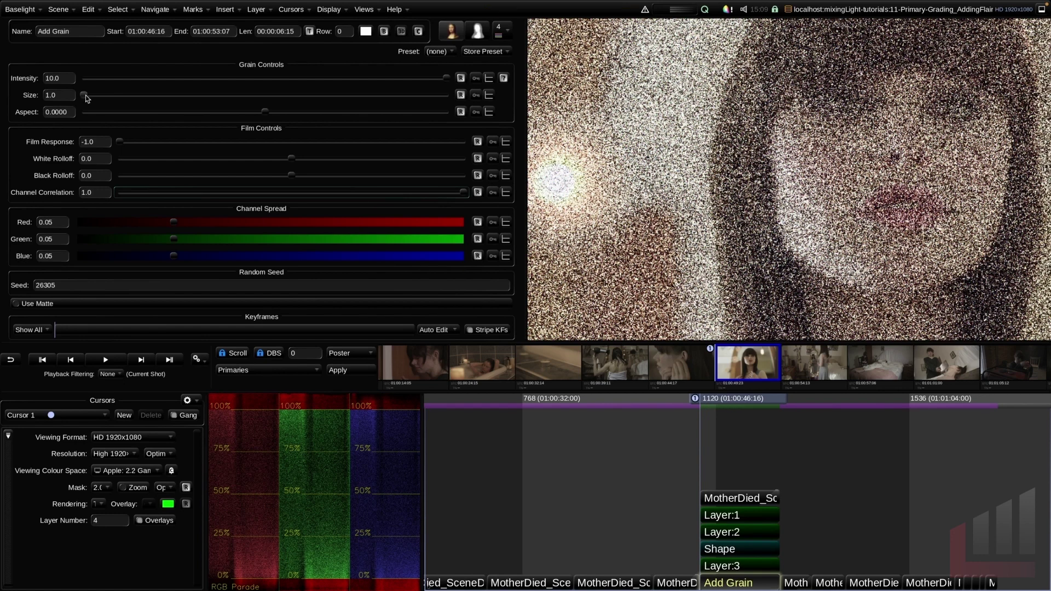
drag(86, 97, 515, 96)
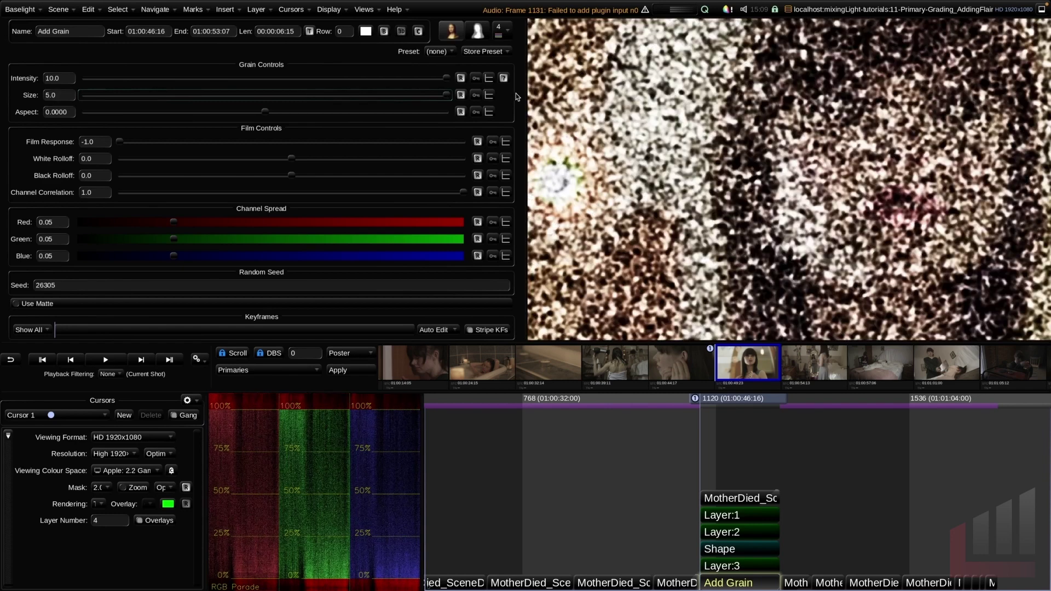
scroll(738, 277, down, 3)
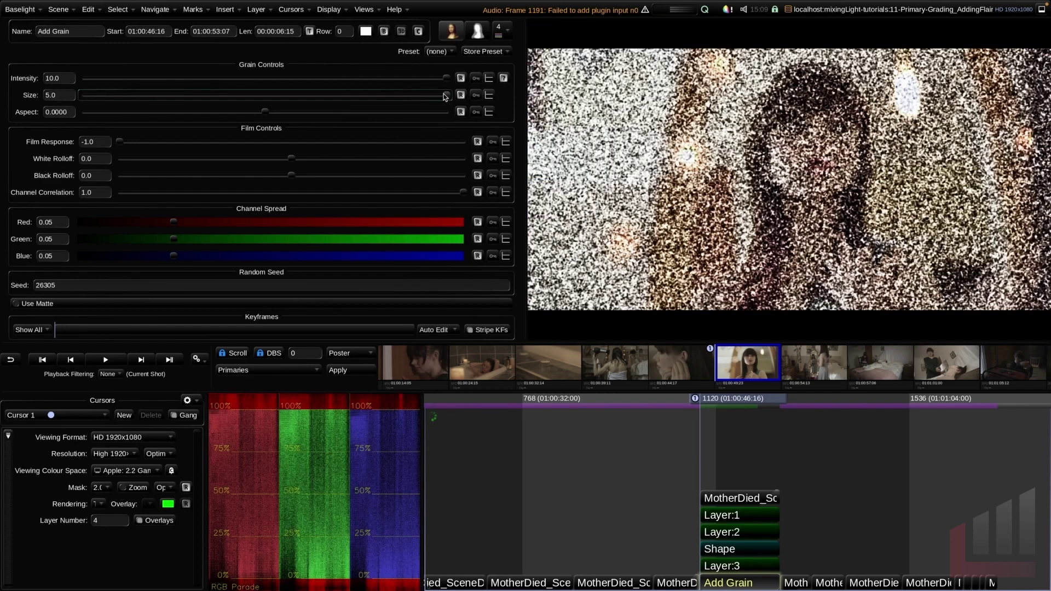
drag(446, 96, 6, 89)
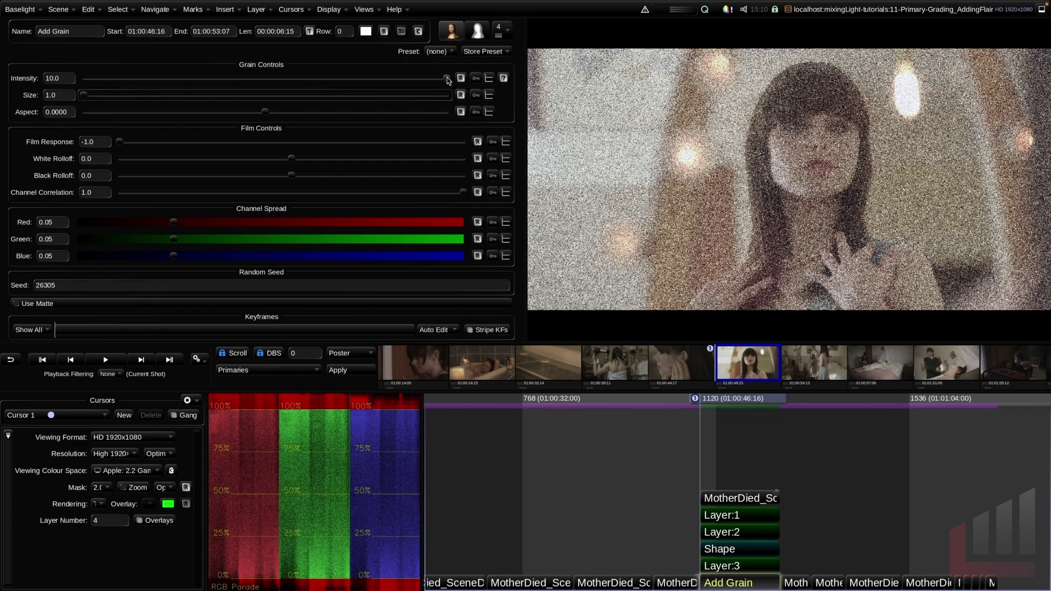
Reduce the grain intensity to 0.6, checking the face up close, and play back the shot to judge the grain.
drag(447, 79, 97, 94)
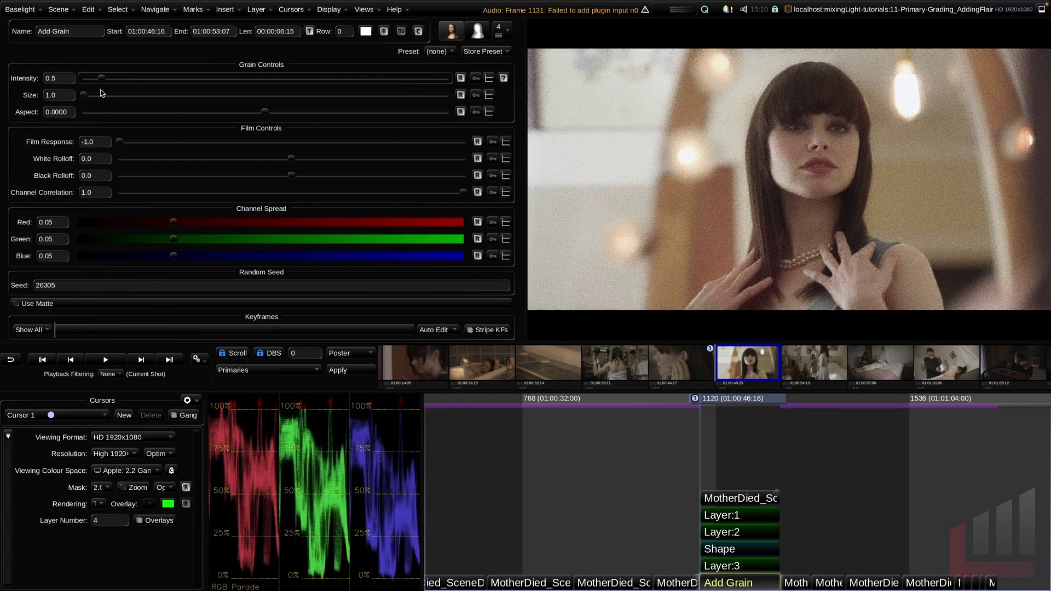
drag(804, 175, 905, 164)
scroll(688, 143, down, 2)
drag(94, 79, 105, 81)
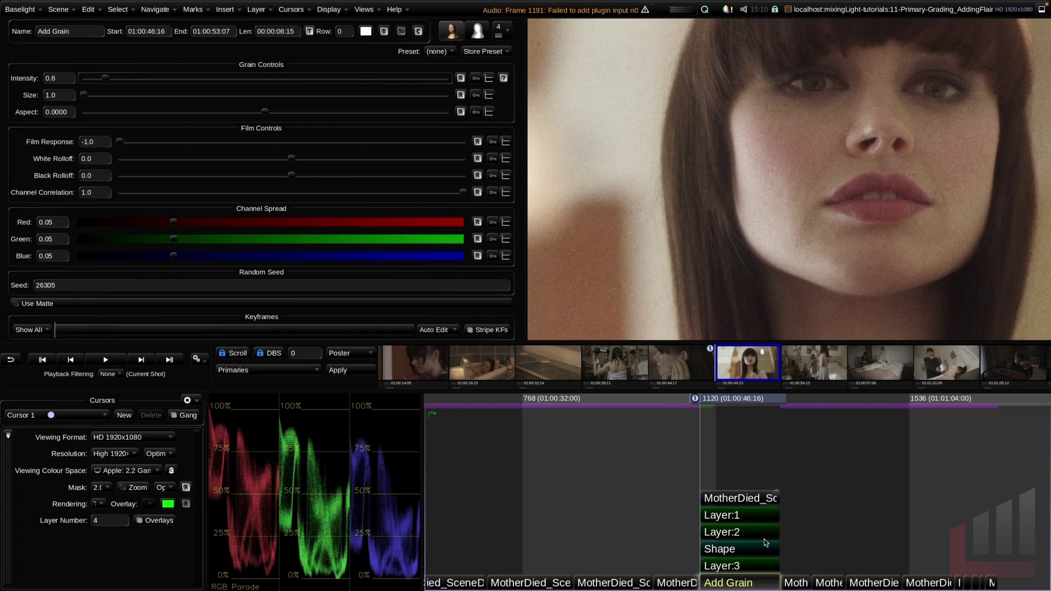
key(space)
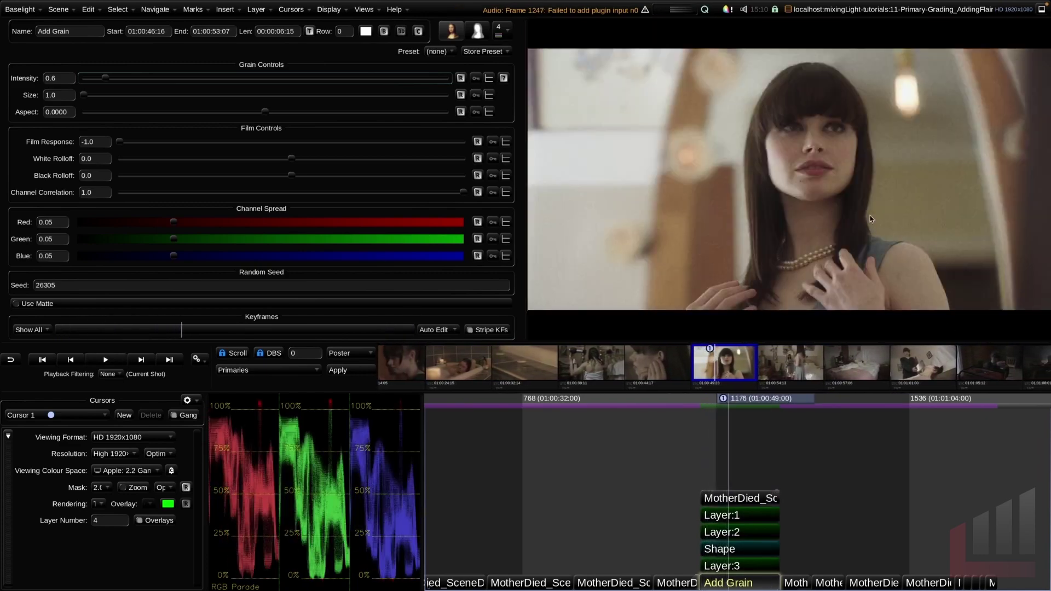
key(space)
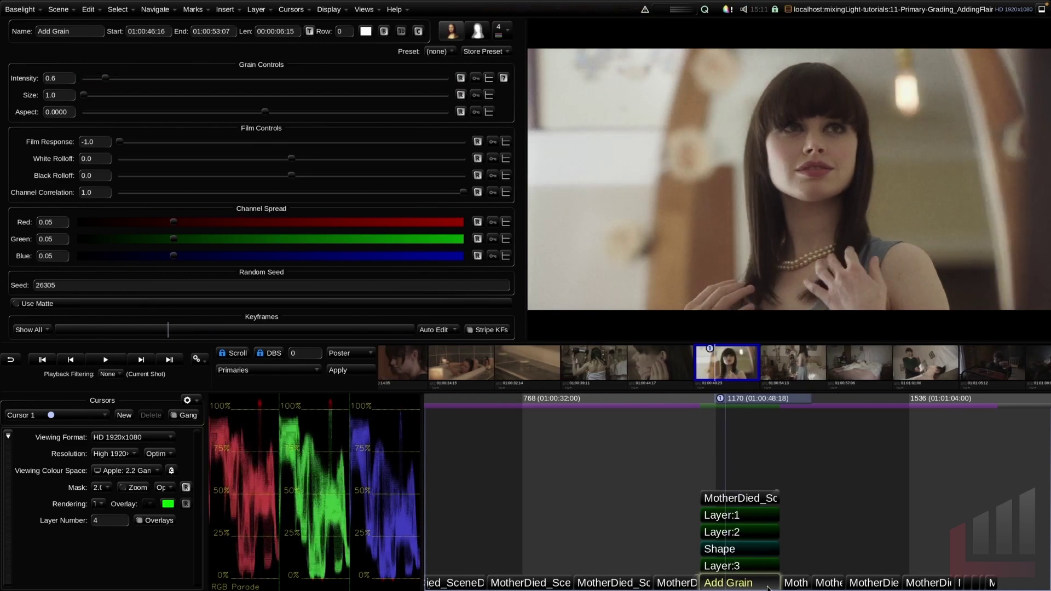
Insert a new grade layer between Layer:3 and the Add Grain layer, and add a shape matte to it.
click(759, 568)
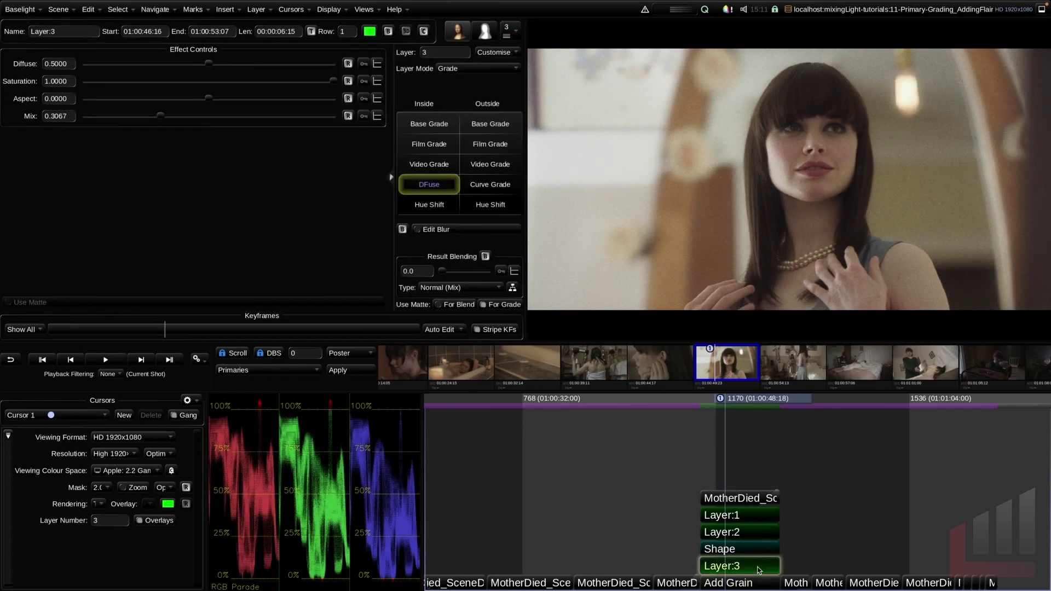
key(p)
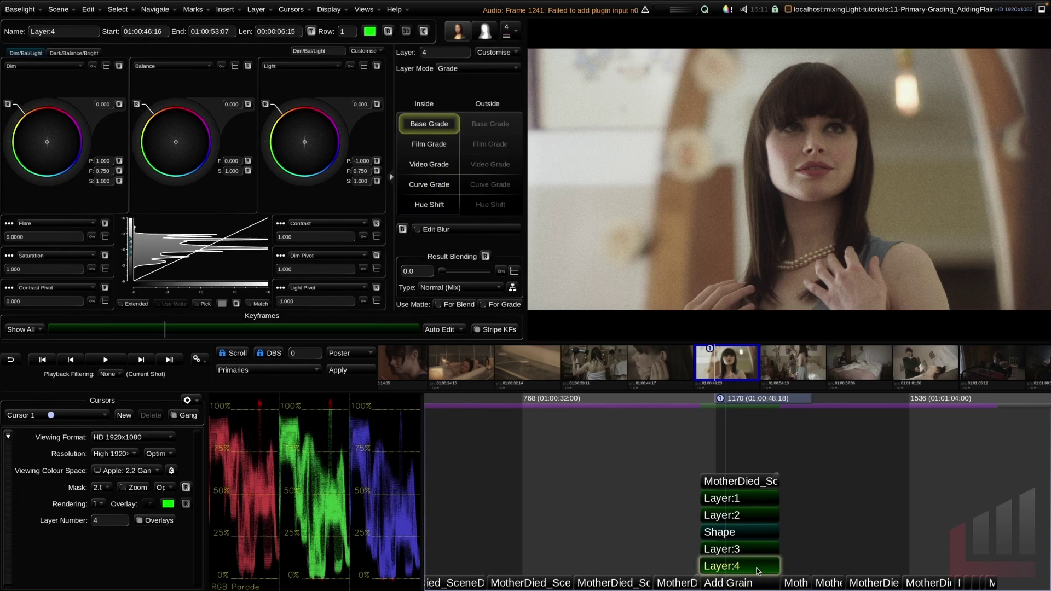
key(s)
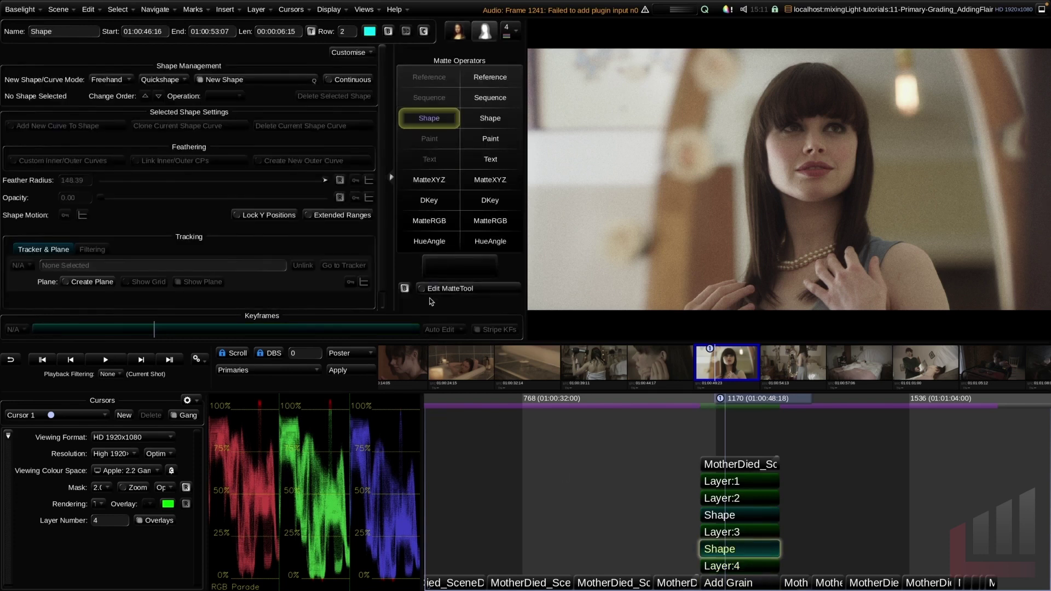
Create a Vignette quick shape over the woman and enlarge it past the top and bottom of the frame.
click(160, 80)
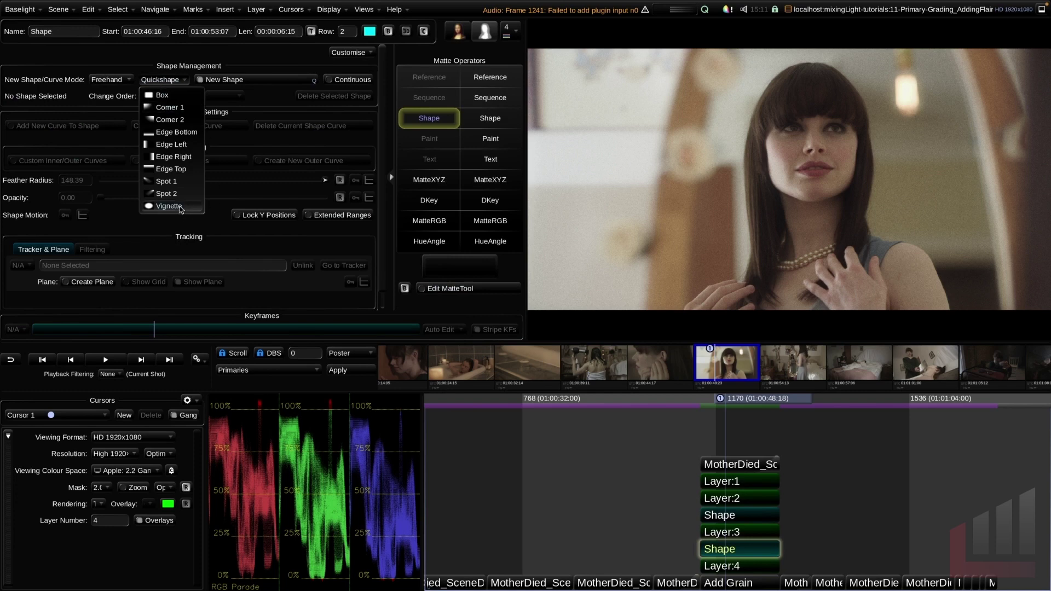
click(166, 208)
drag(931, 95, 873, 321)
drag(858, 230, 904, 216)
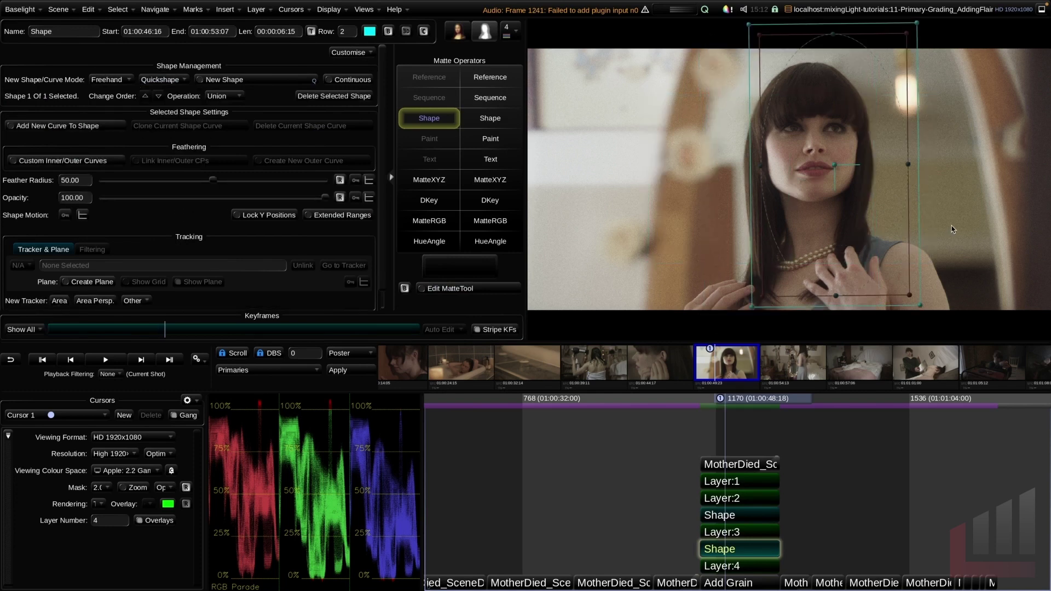
scroll(972, 197, down, 1)
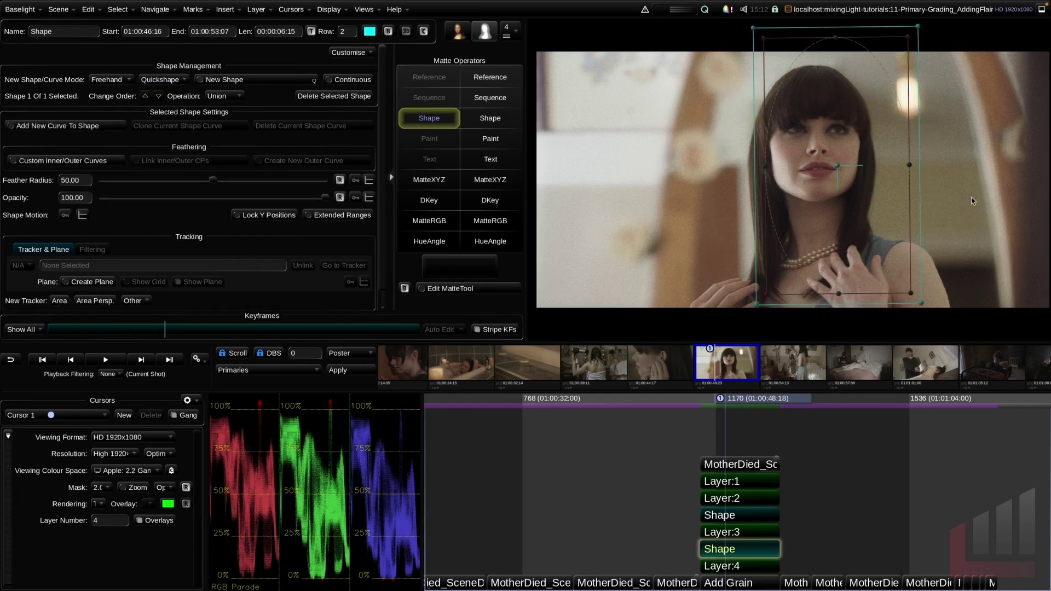
scroll(980, 200, down, 4)
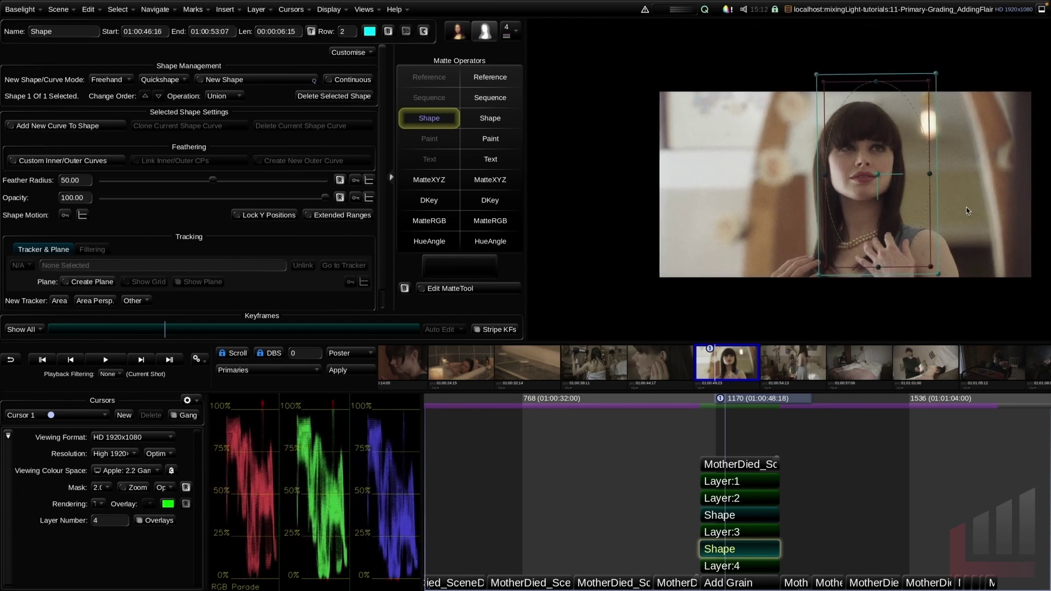
drag(940, 278, 988, 347)
Darken the area outside the vignette in Layer:4 by lowering the outside Base Grade's Balance exposure to -3.000.
click(748, 560)
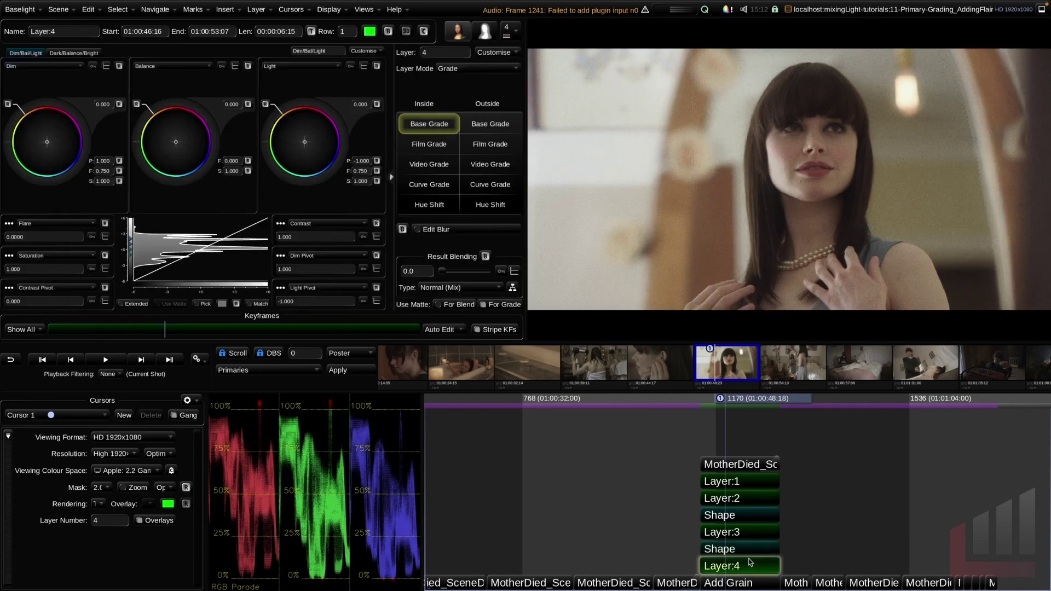
click(500, 124)
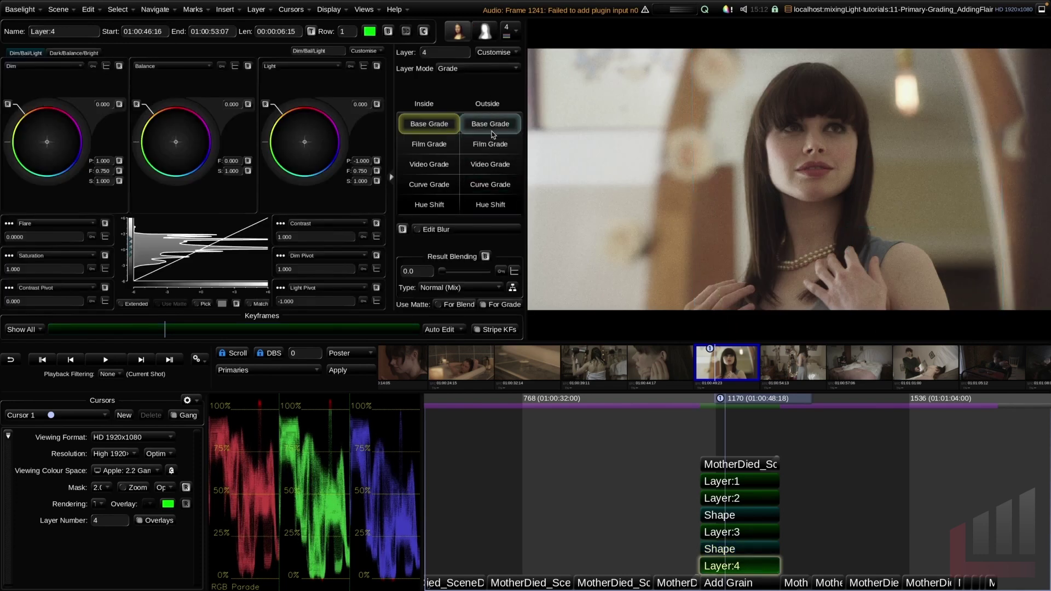
drag(134, 143, 183, 197)
Reduce the vignette shape's feather radius to 33.35 and soften its matte with a MatteTool blur of 252.84 in X and Y.
key(Up)
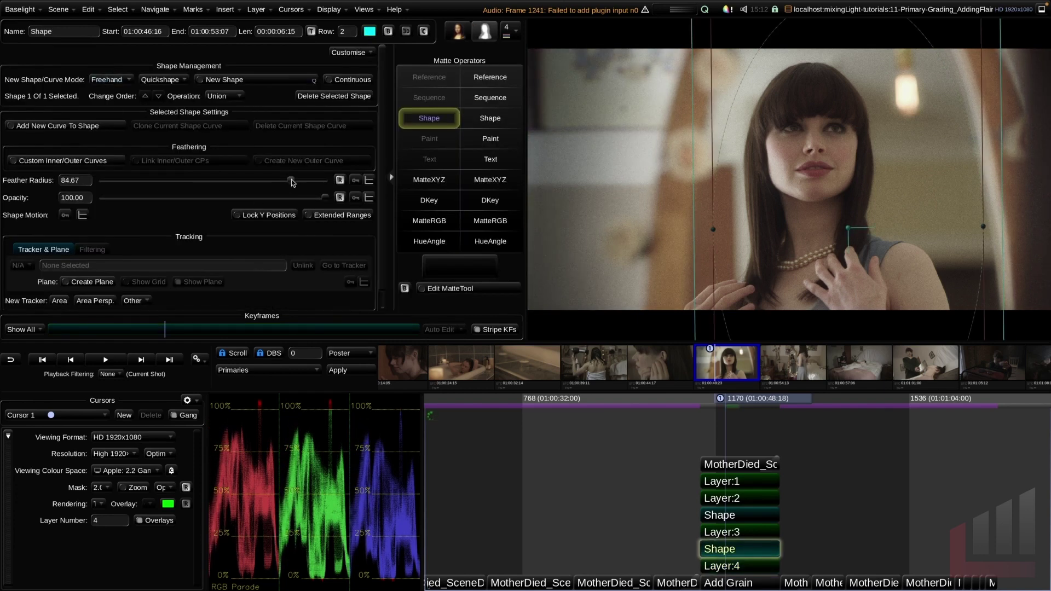
drag(291, 180, 177, 202)
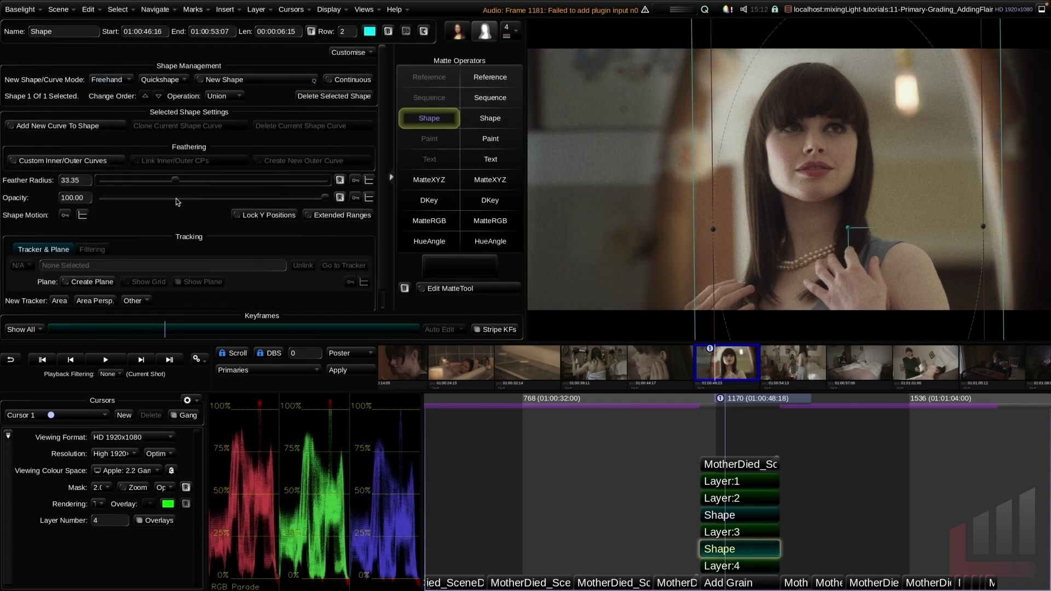
click(447, 289)
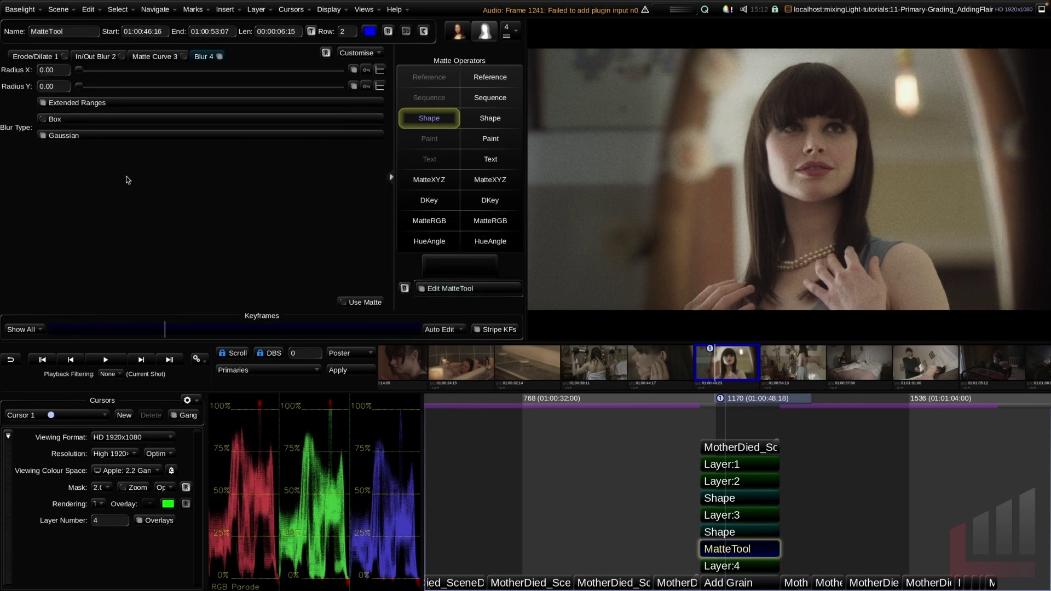
drag(81, 82, 213, 90)
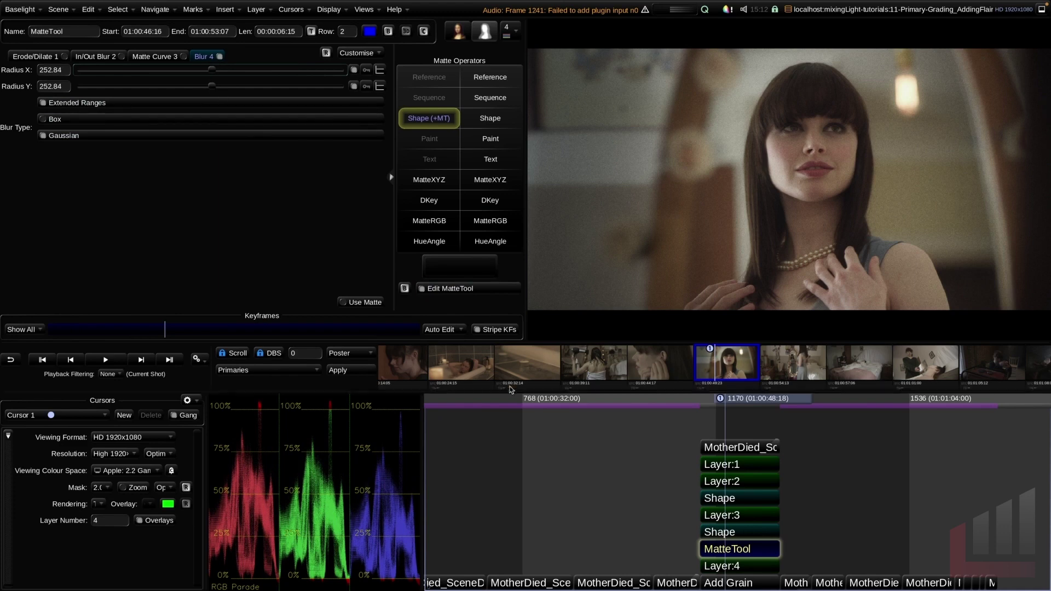
Ease Layer:4's outside Balance exposure to -0.937 and play back the shot from the Add Grain layer to judge the vignette.
click(755, 566)
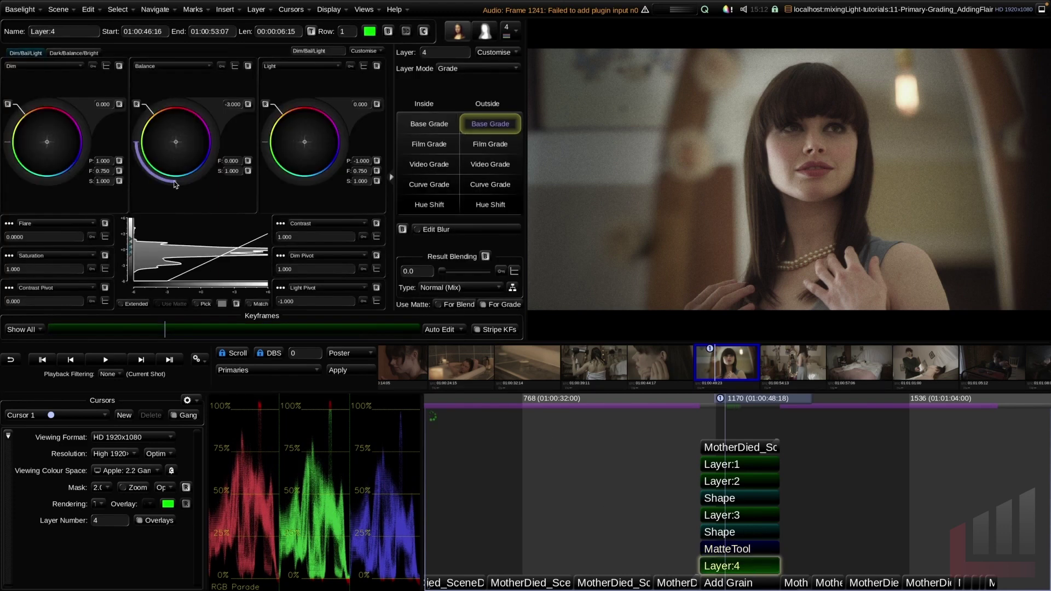
drag(100, 155, 124, 144)
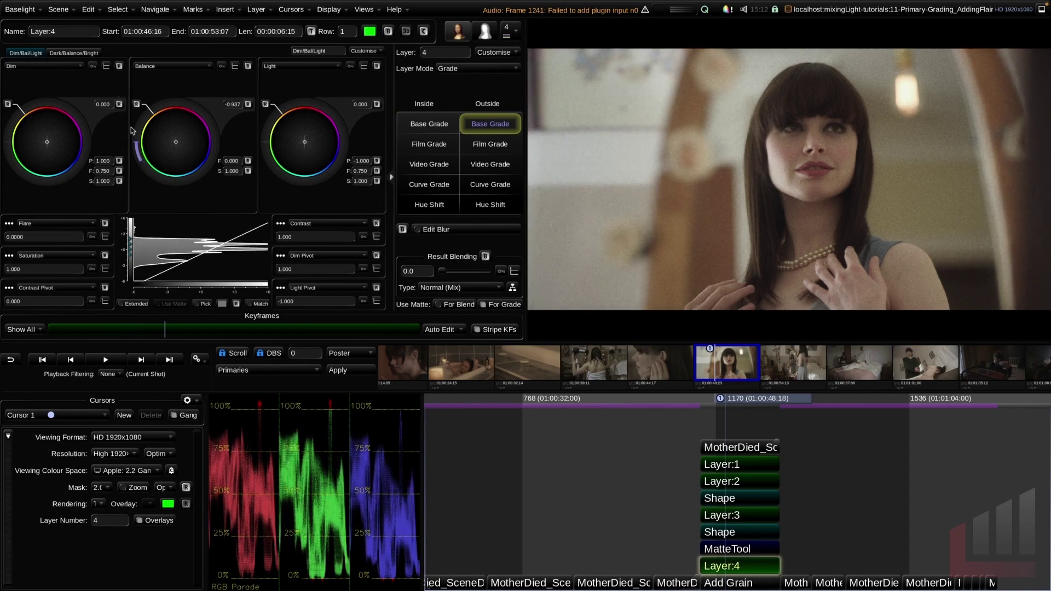
click(760, 587)
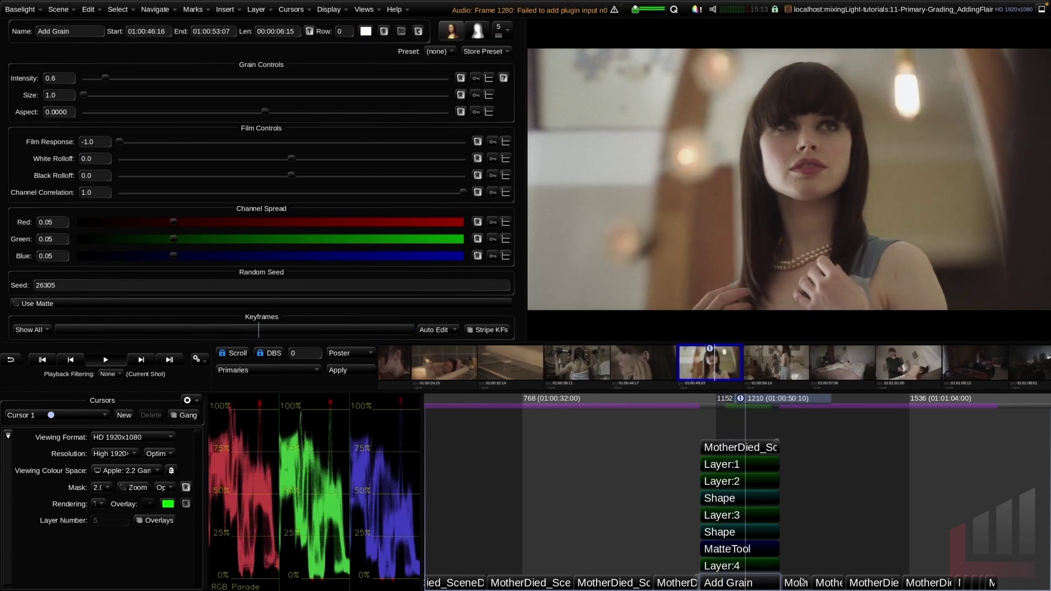
Review the grade layer by layer from the source clip down to Add Grain, and play back the finished shot.
click(762, 484)
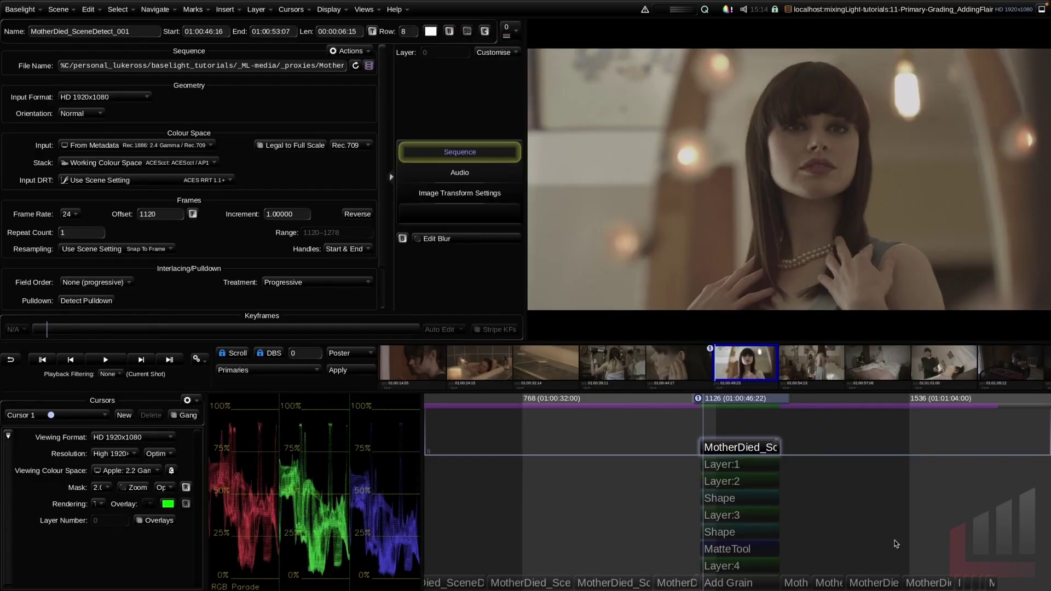
key(Down)
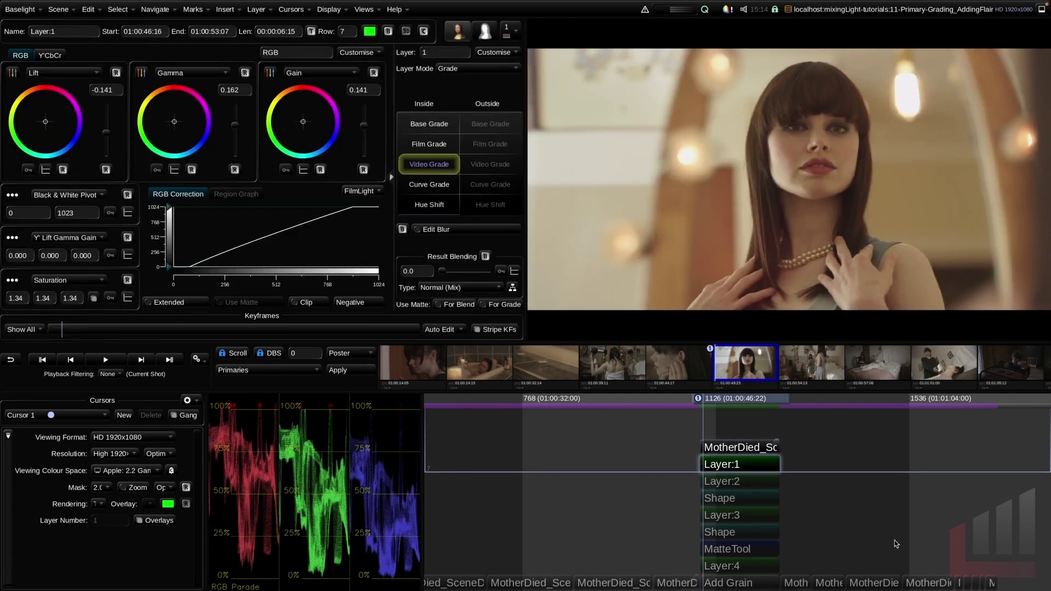
key(Down)
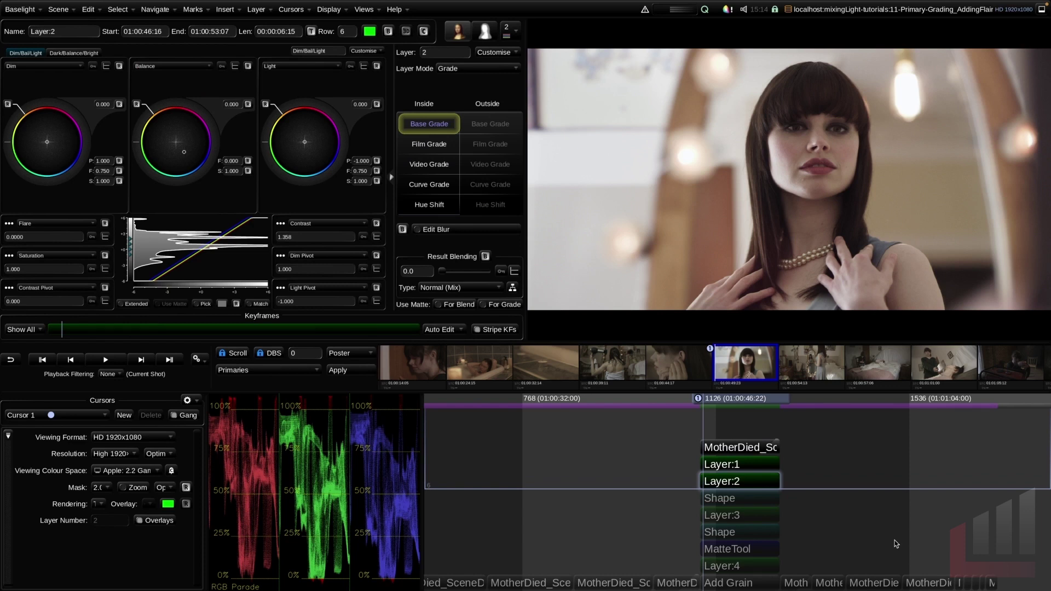
key(Down)
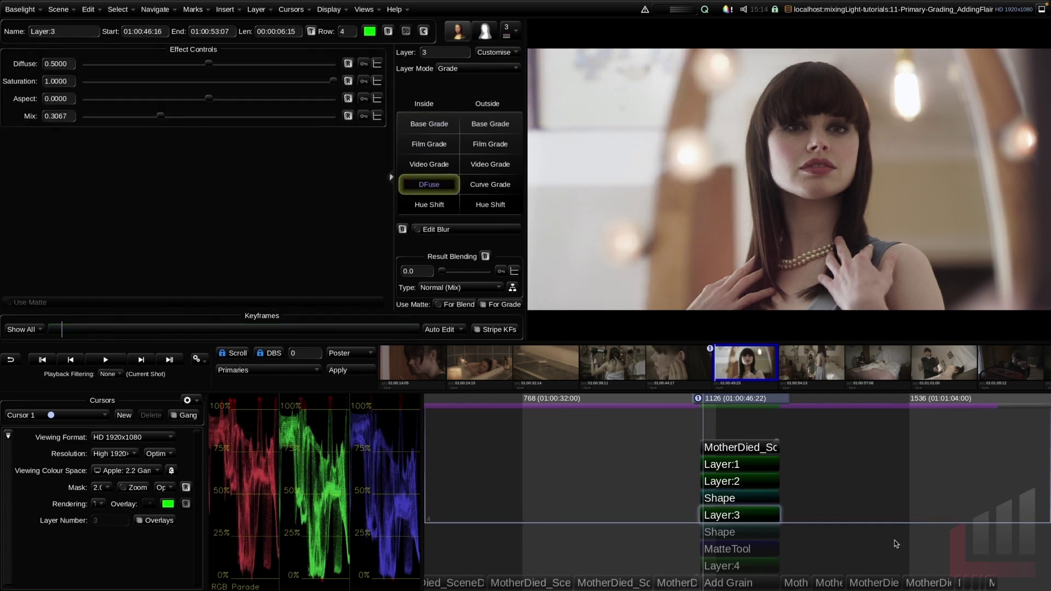
key(Down)
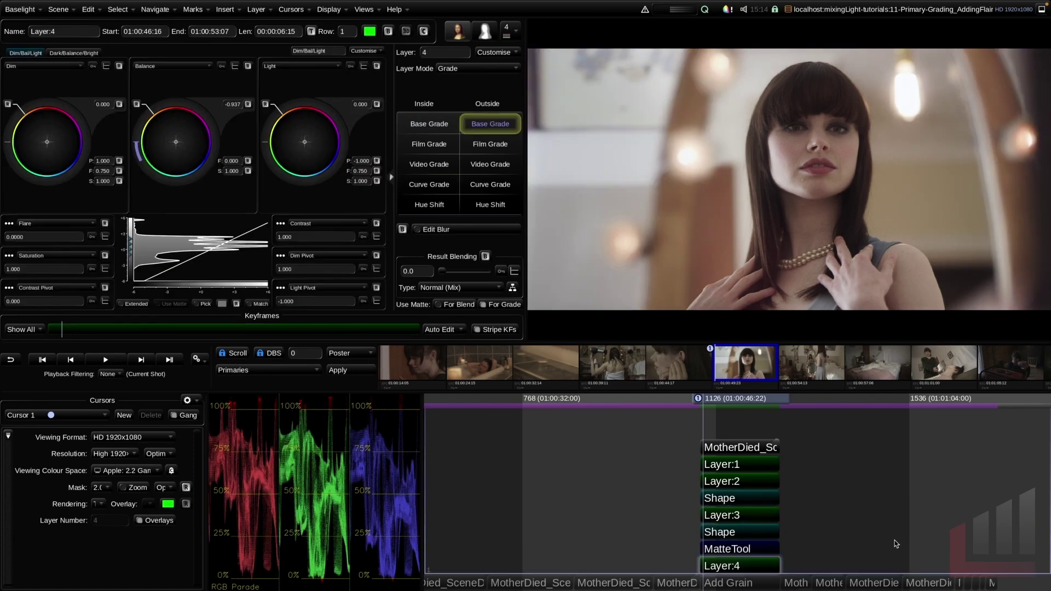
key(Down)
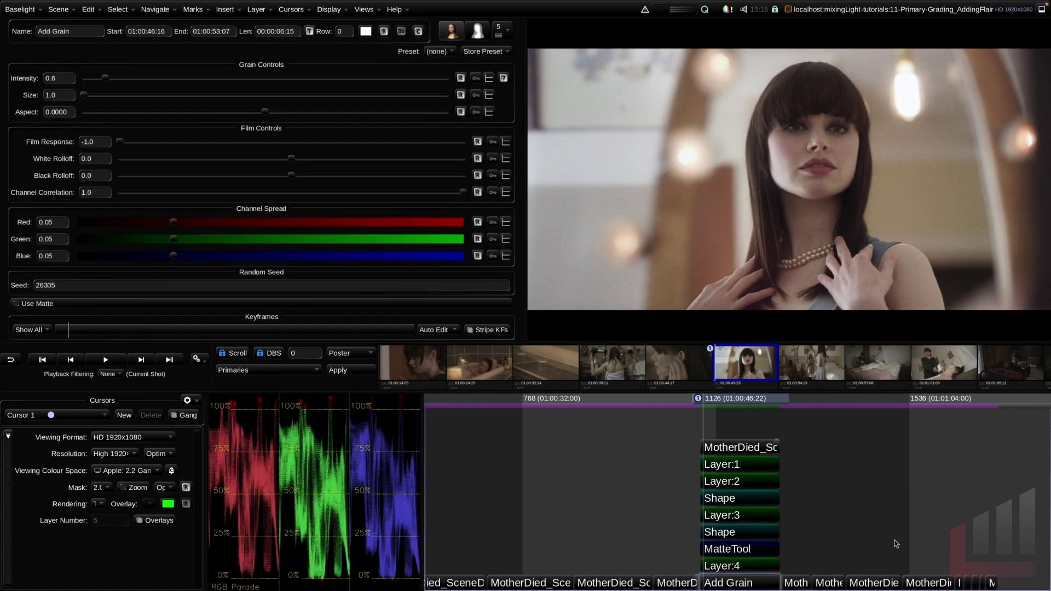
key(space)
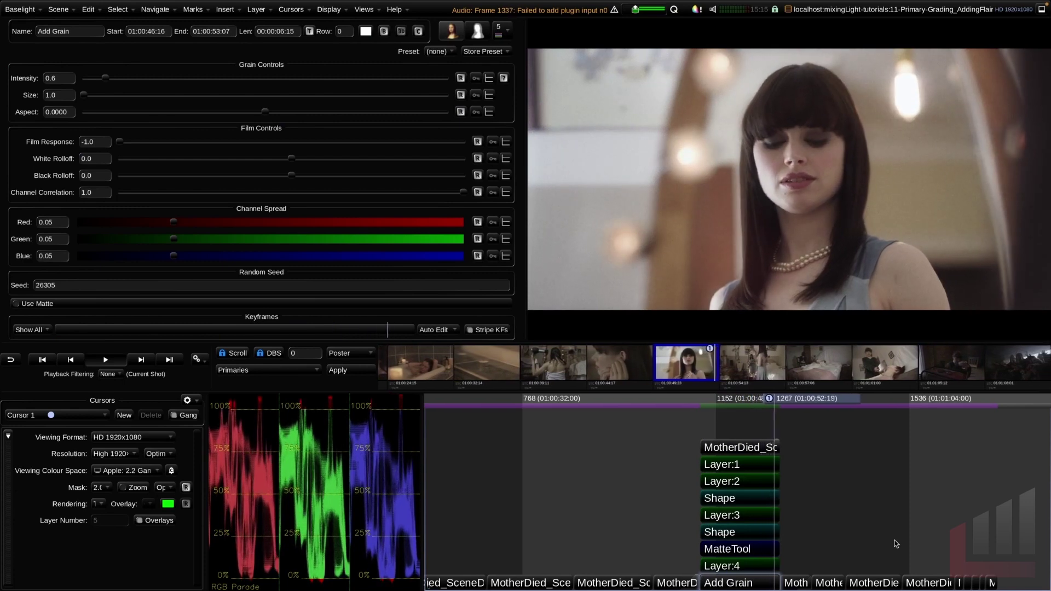